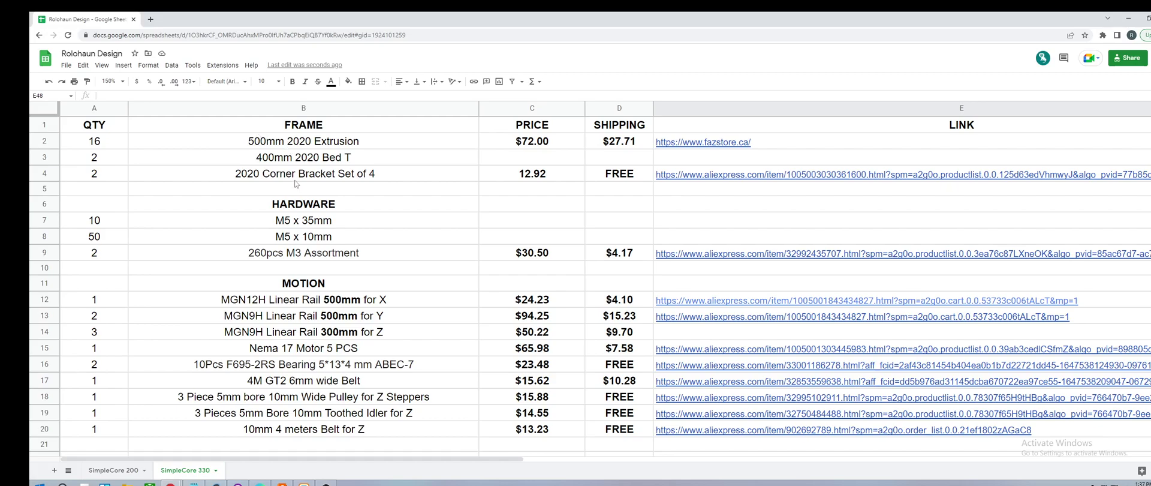
- Review the frame parts from the 500mm 2020 Extrusion to the corner brackets, plus the M5 and M3 hardware entries
{"action": "left_click", "coordinate": [268, 145]}
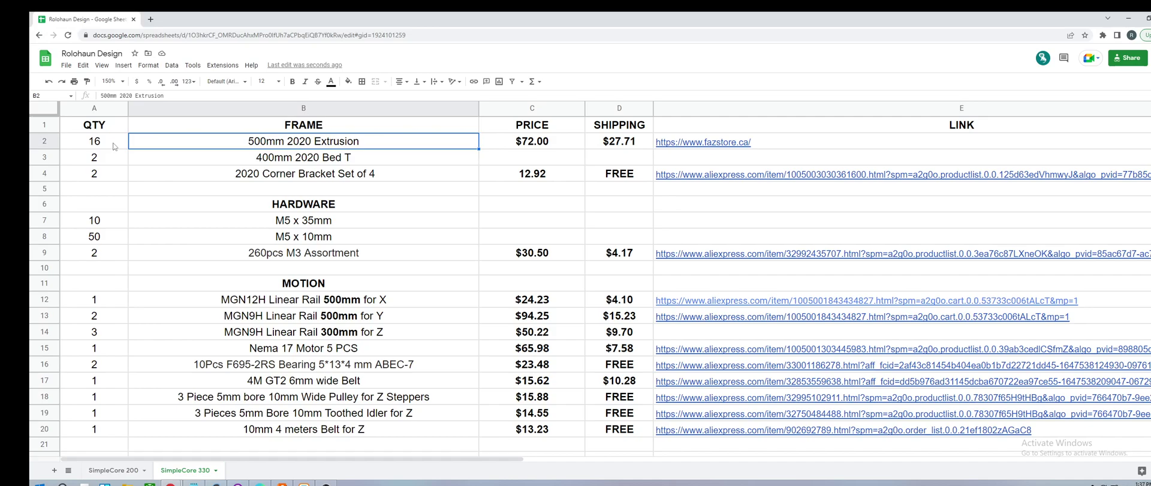
{"action": "left_click", "coordinate": [281, 163]}
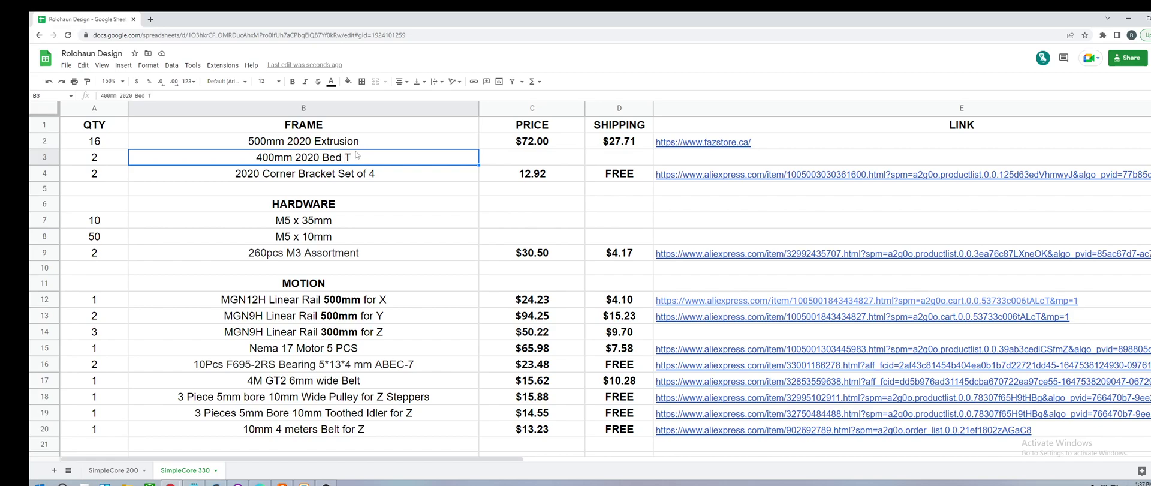
{"action": "left_click", "coordinate": [248, 179]}
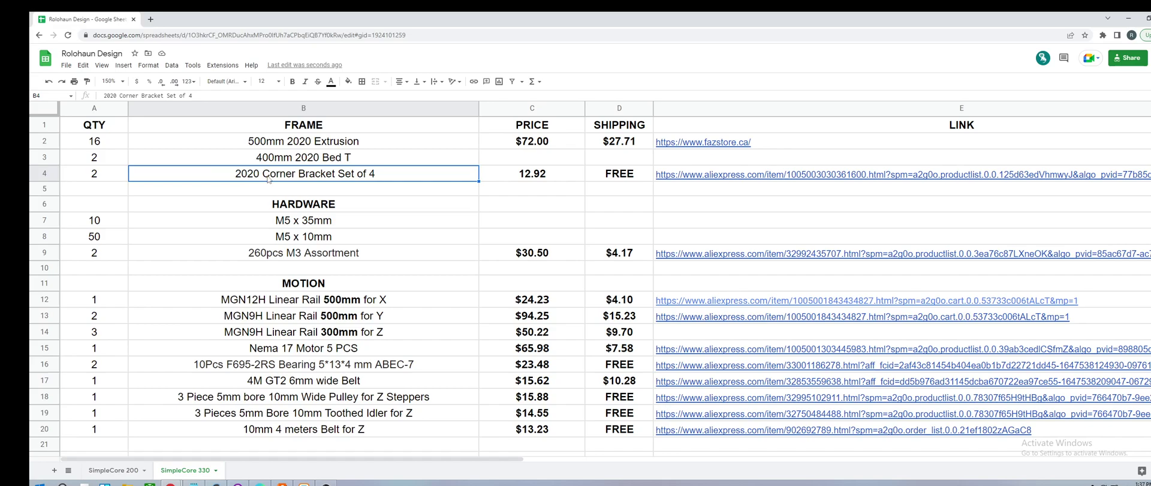
{"action": "left_click", "coordinate": [294, 223]}
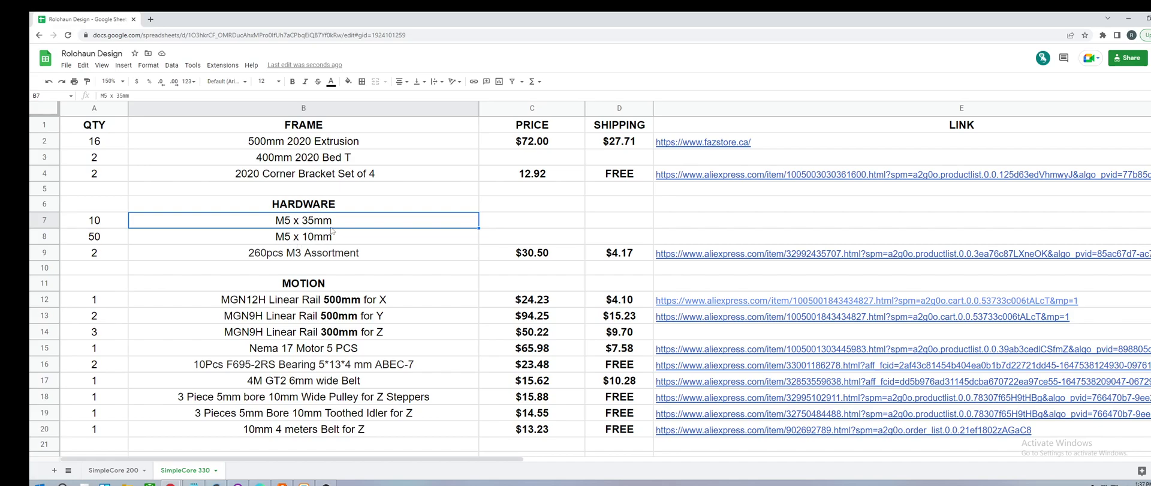
{"action": "left_click", "coordinate": [292, 258]}
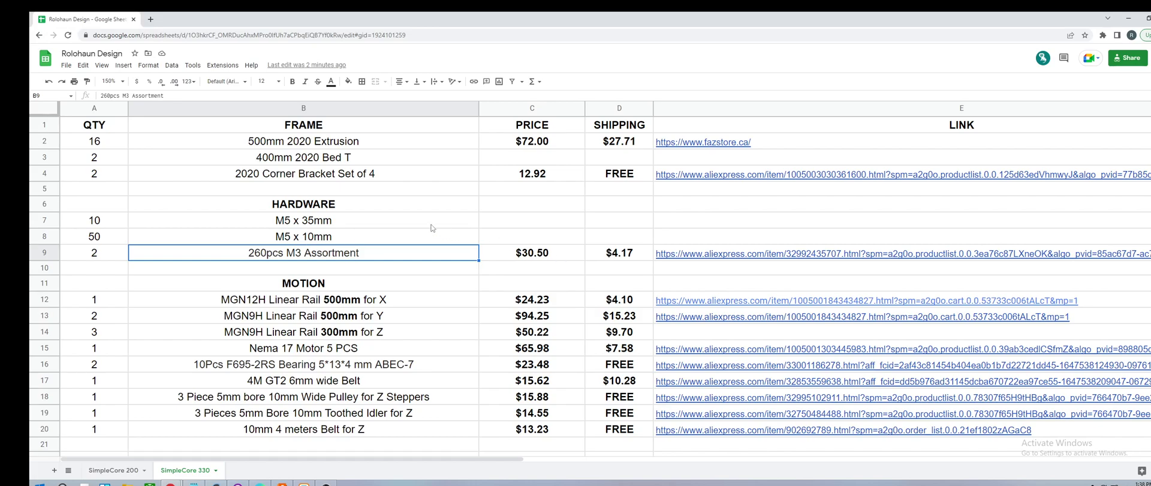
- Examine the X, Y and Z linear rail entries in the MOTION section and compare them with the 500mm 2020 Extrusion
{"action": "scroll", "coordinate": [417, 205], "scroll_direction": "down", "scroll_amount": 1}
{"action": "left_click", "coordinate": [373, 273]}
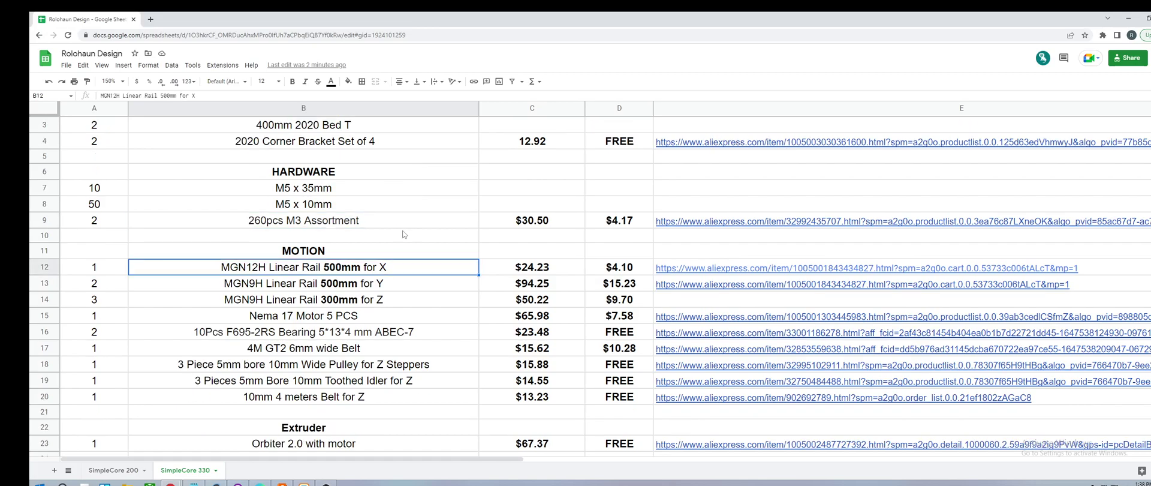
{"action": "scroll", "coordinate": [405, 267], "scroll_direction": "up", "scroll_amount": 1}
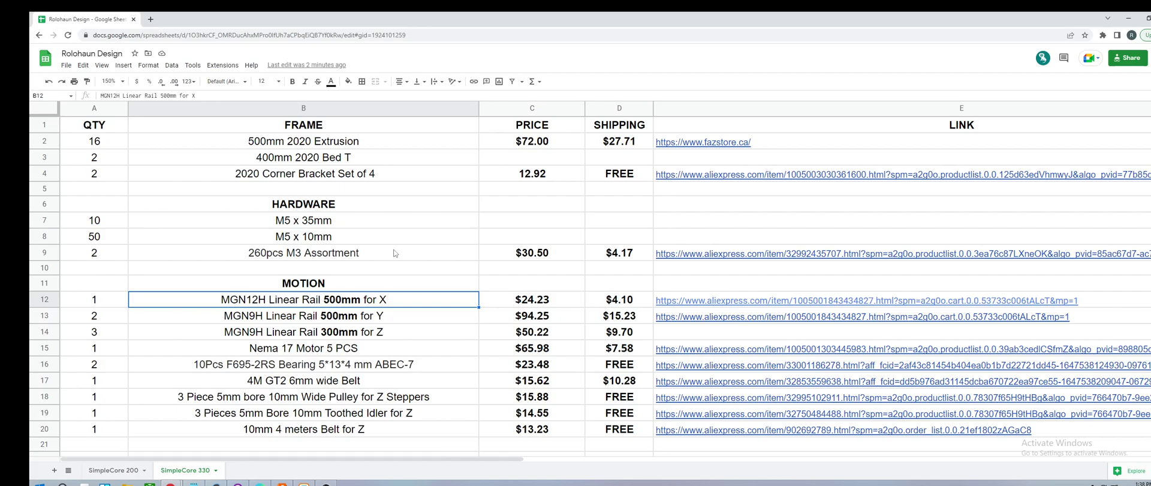
{"action": "left_click", "coordinate": [298, 319]}
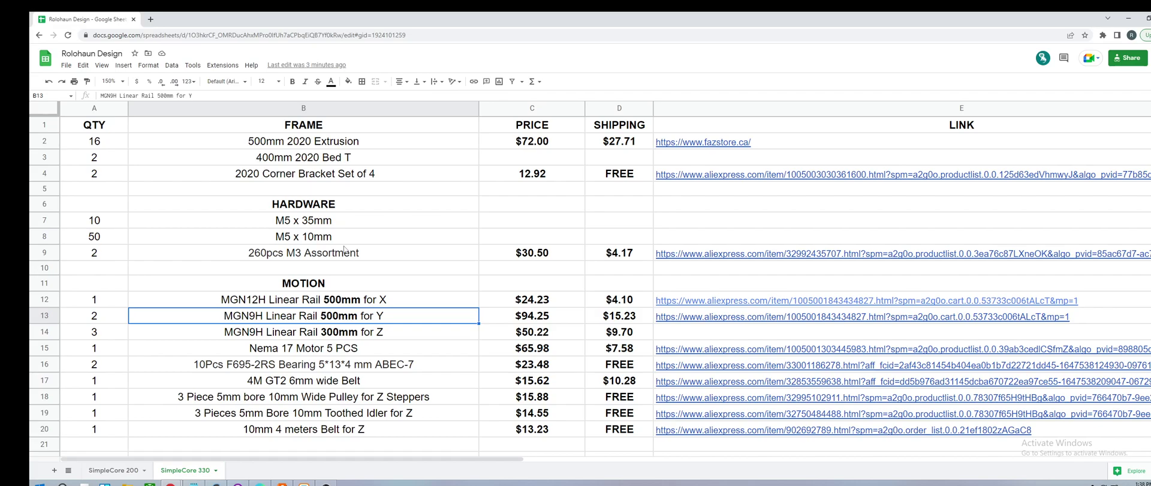
{"action": "left_click", "coordinate": [277, 336]}
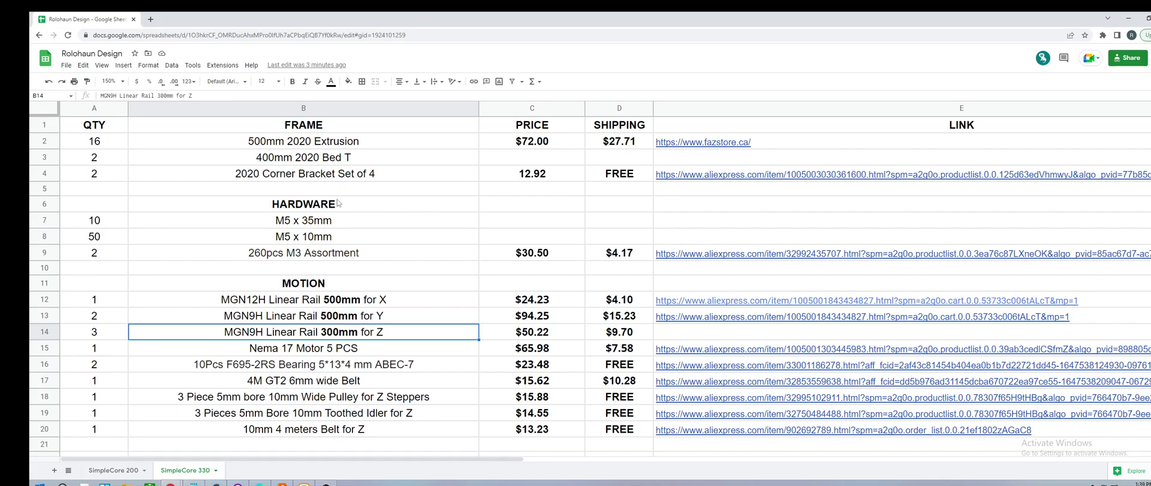
{"action": "left_click", "coordinate": [260, 142]}
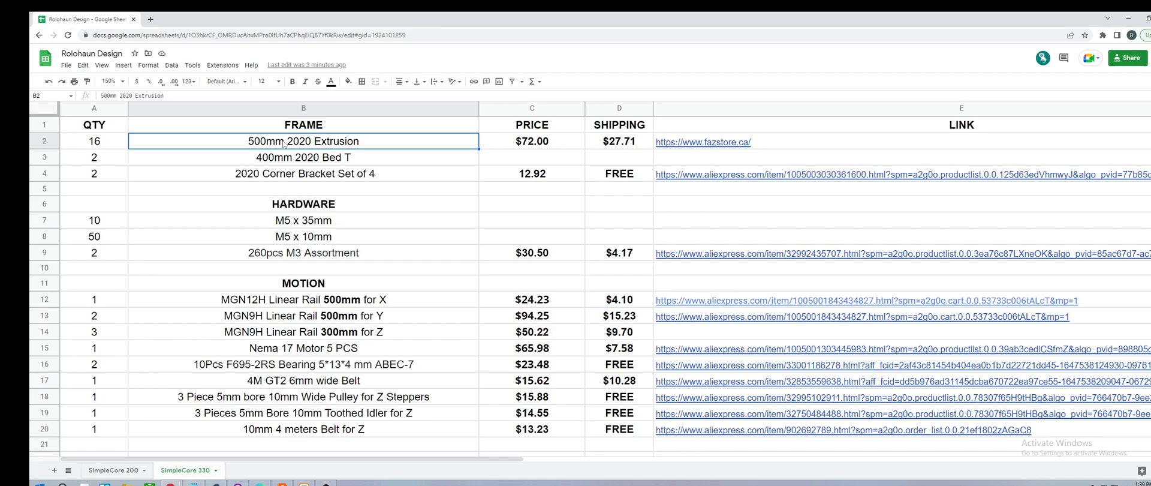
{"action": "left_click", "coordinate": [325, 339]}
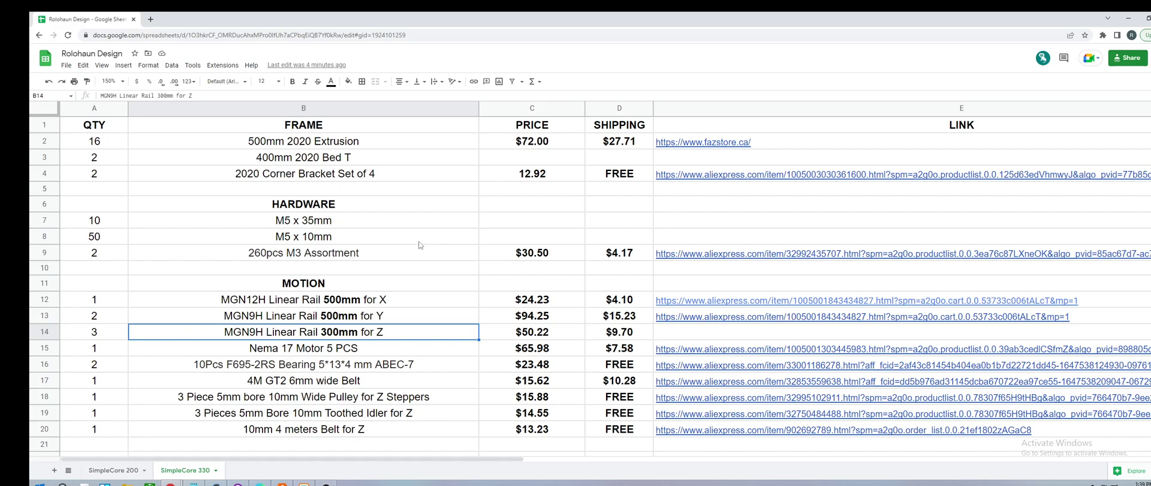
- Review the Nema 17 Motor and F695-2RS Bearing entries in the MOTION section
{"action": "left_click", "coordinate": [372, 352]}
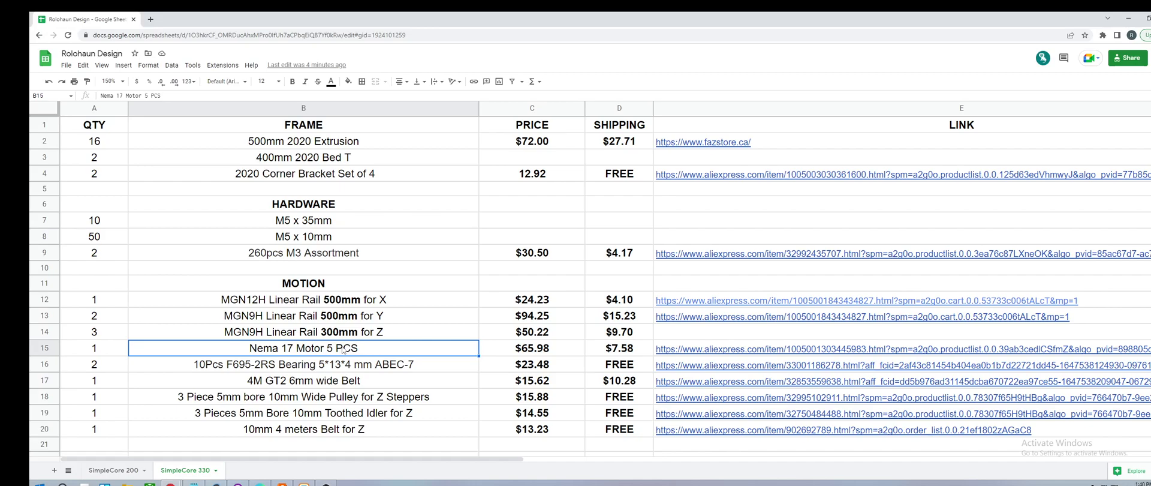
{"action": "scroll", "coordinate": [381, 323], "scroll_direction": "down", "scroll_amount": 1}
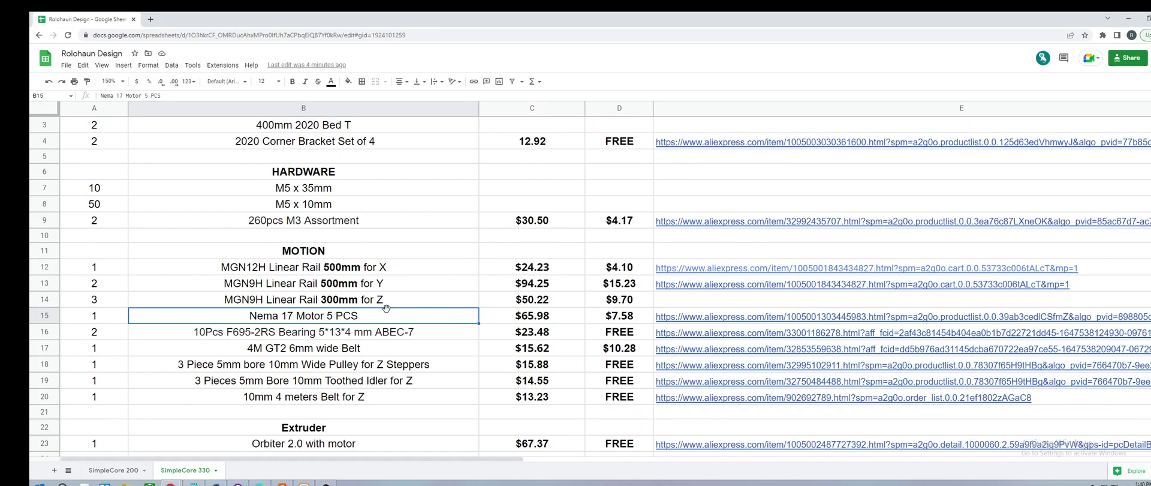
{"action": "left_click", "coordinate": [363, 331]}
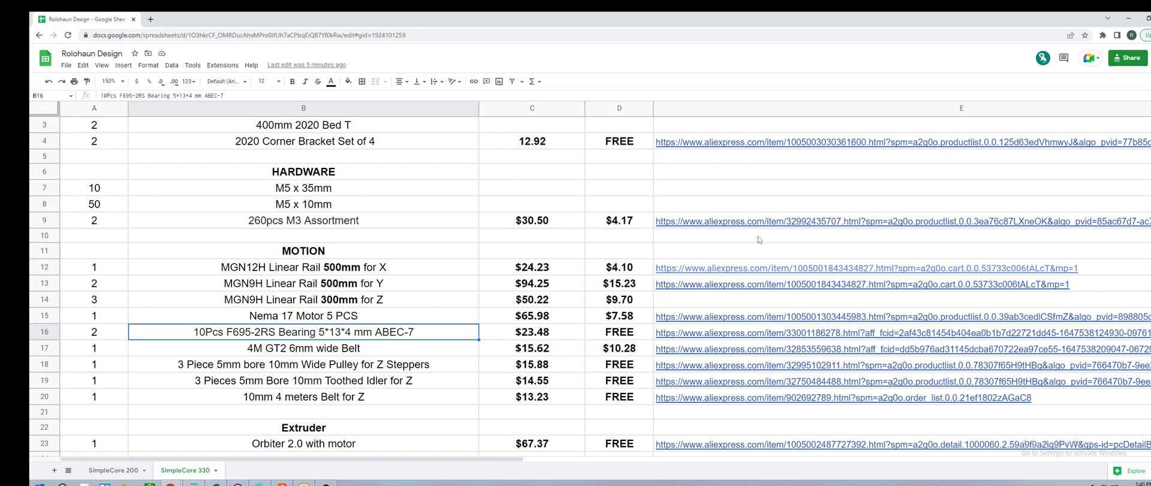
- Change the length in the GT2 6mm wide Belt entry in B17 to 6M
{"action": "left_click", "coordinate": [334, 350]}
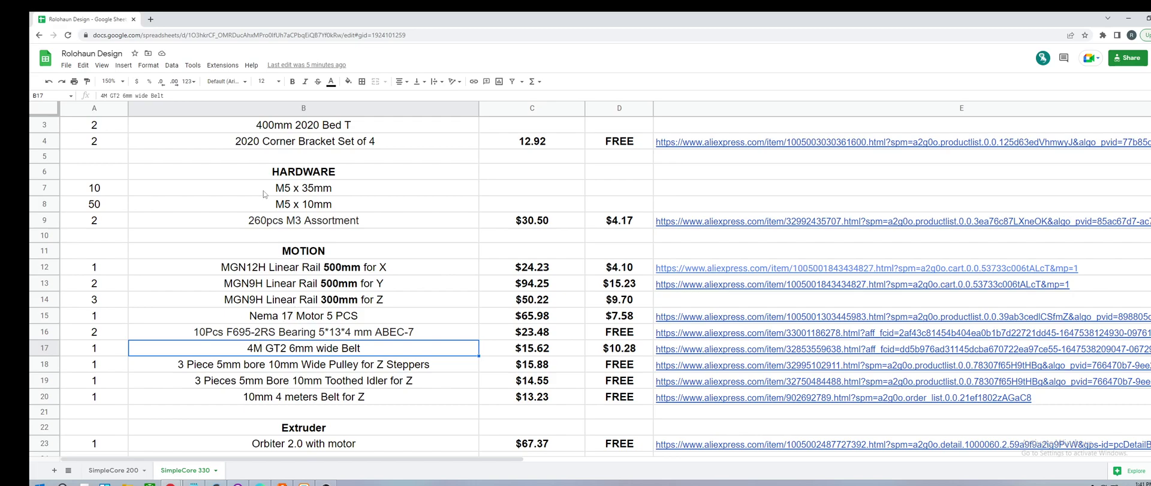
{"action": "left_click", "coordinate": [101, 96]}
{"action": "key", "text": "Delete"}
{"action": "type", "text": "6"}
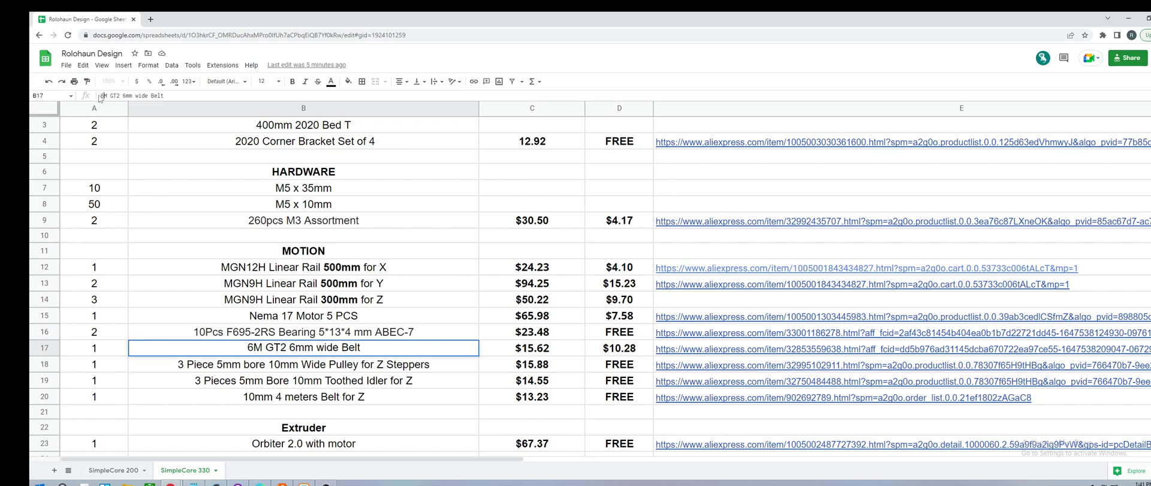
{"action": "left_click", "coordinate": [384, 329]}
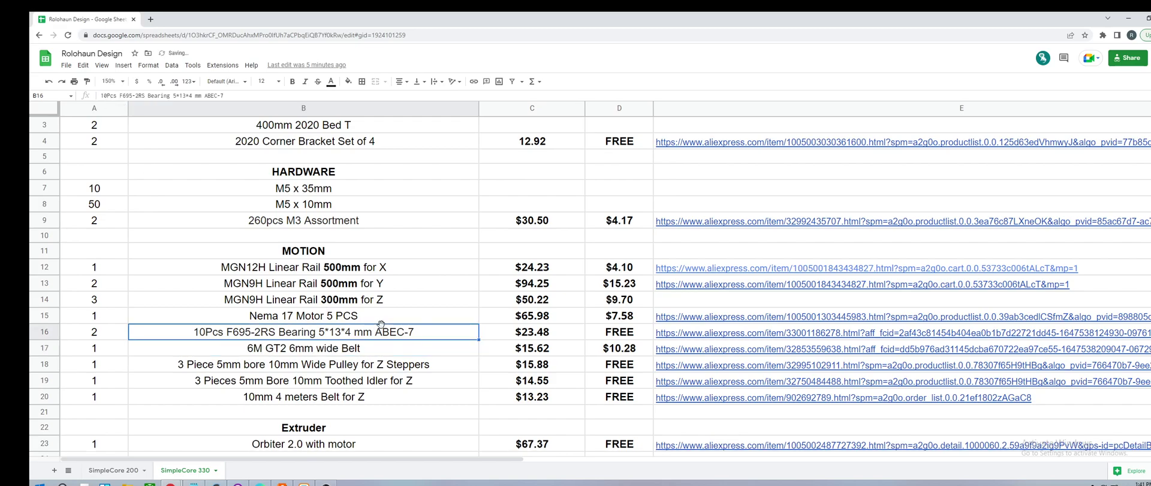
- Review the Z pulley, toothed idler and 10mm Z belt entries together with the GT2 6mm wide Belt row
{"action": "left_click", "coordinate": [438, 366]}
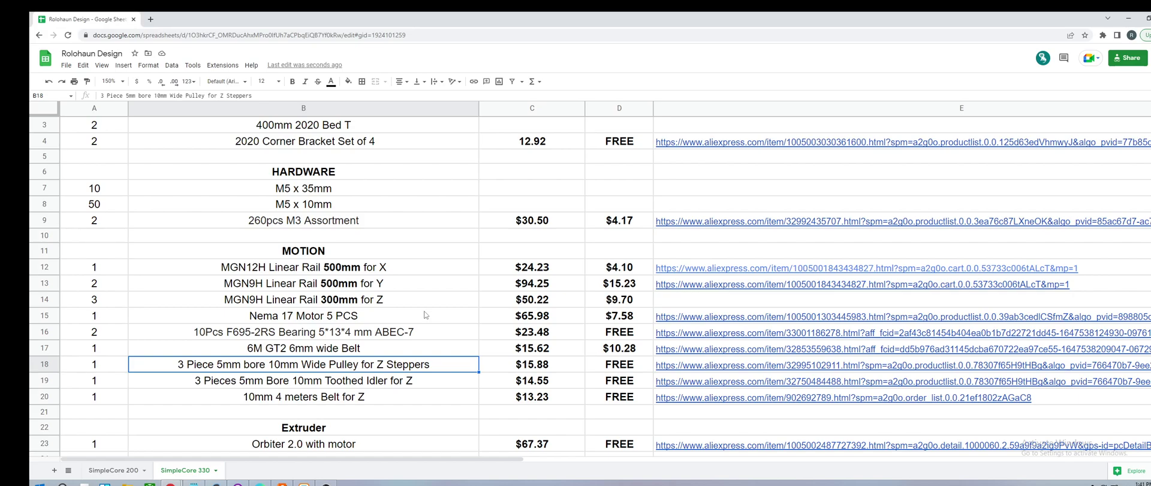
{"action": "left_click", "coordinate": [257, 385]}
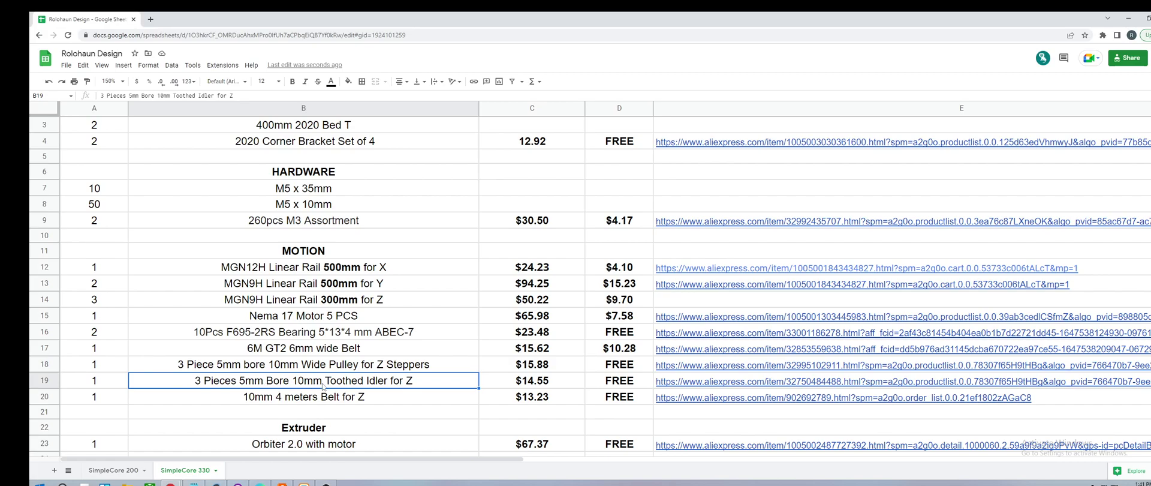
{"action": "left_click", "coordinate": [273, 400]}
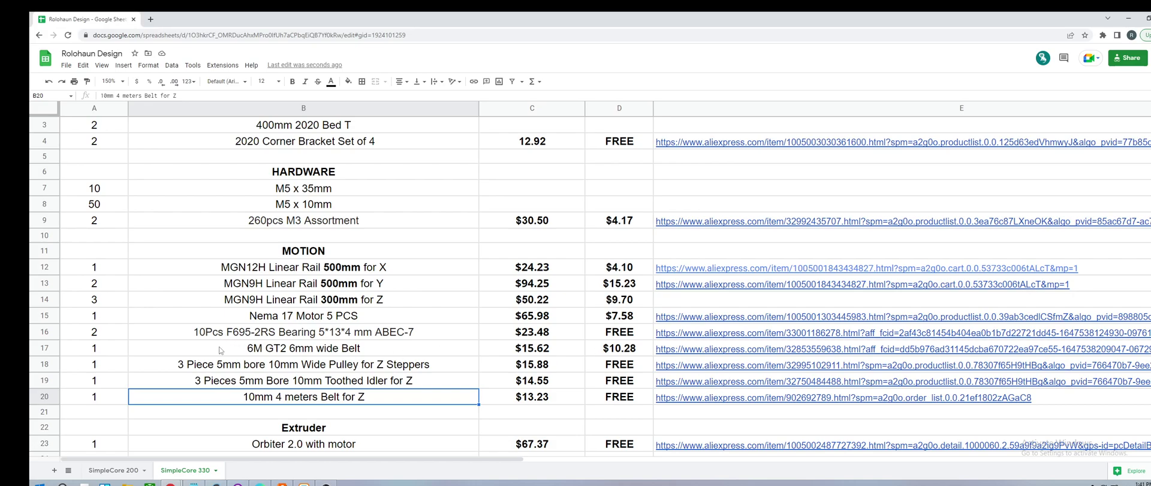
{"action": "left_click_drag", "start_coordinate": [222, 347], "coordinate": [314, 397]}
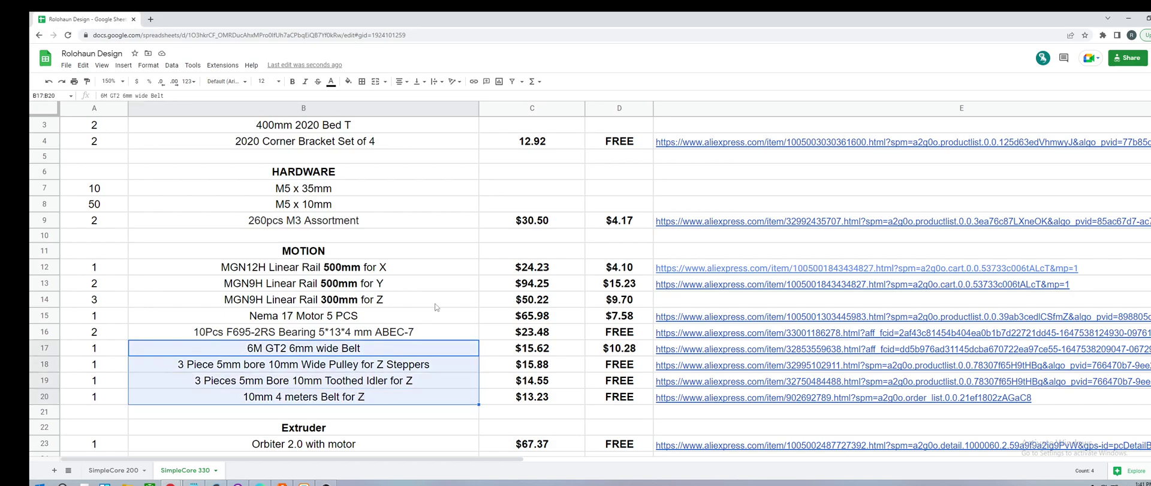
{"action": "left_click", "coordinate": [422, 365]}
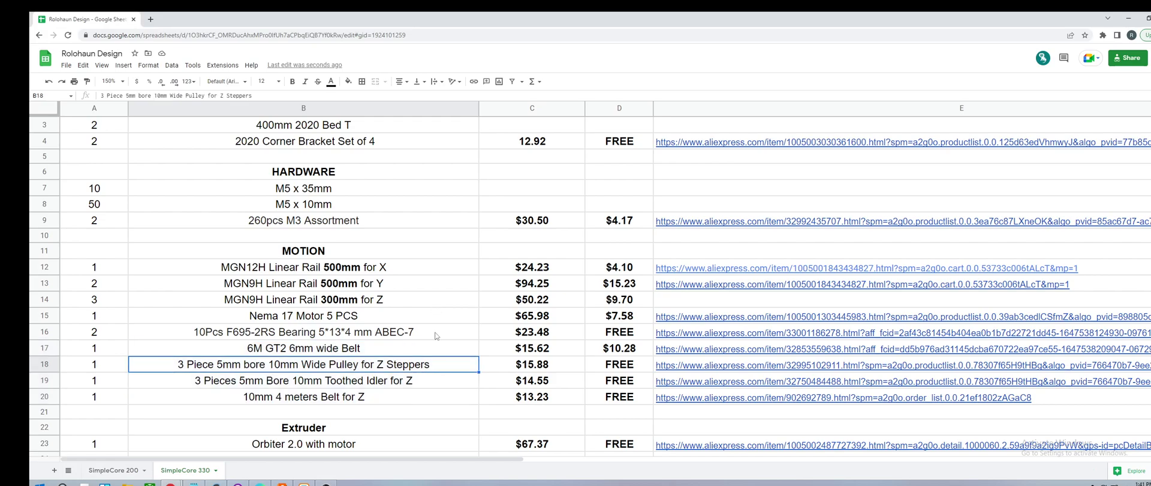
{"action": "left_click", "coordinate": [385, 348]}
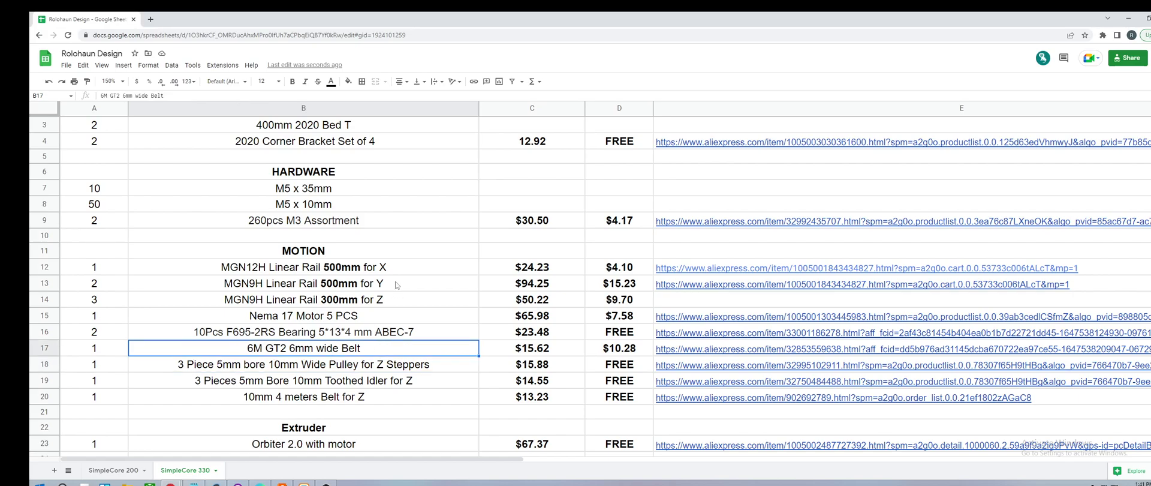
- Examine the Orbiter 2.0 with motor entry in the Extruder section and its price
{"action": "scroll", "coordinate": [432, 238], "scroll_direction": "down", "scroll_amount": 4}
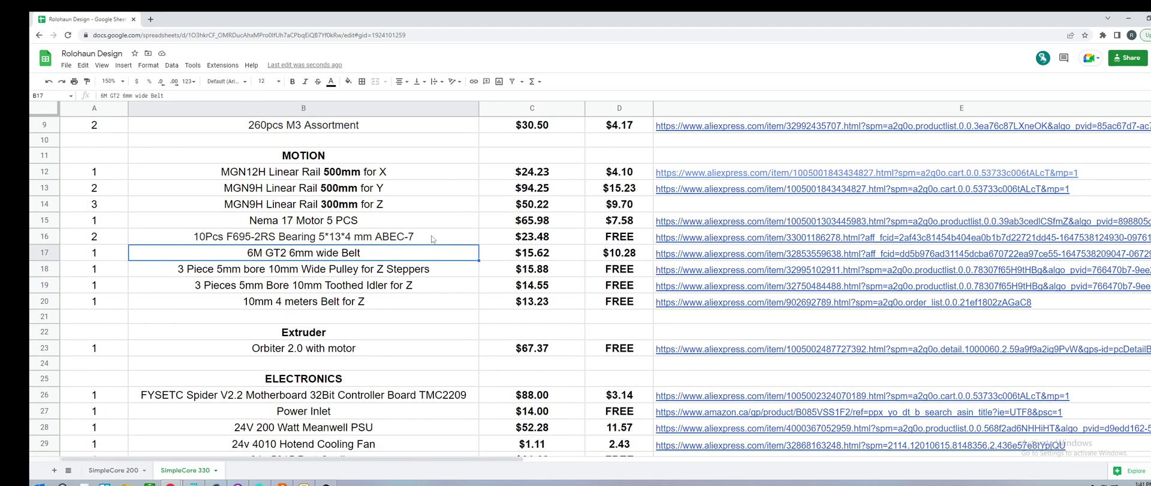
{"action": "left_click", "coordinate": [382, 315]}
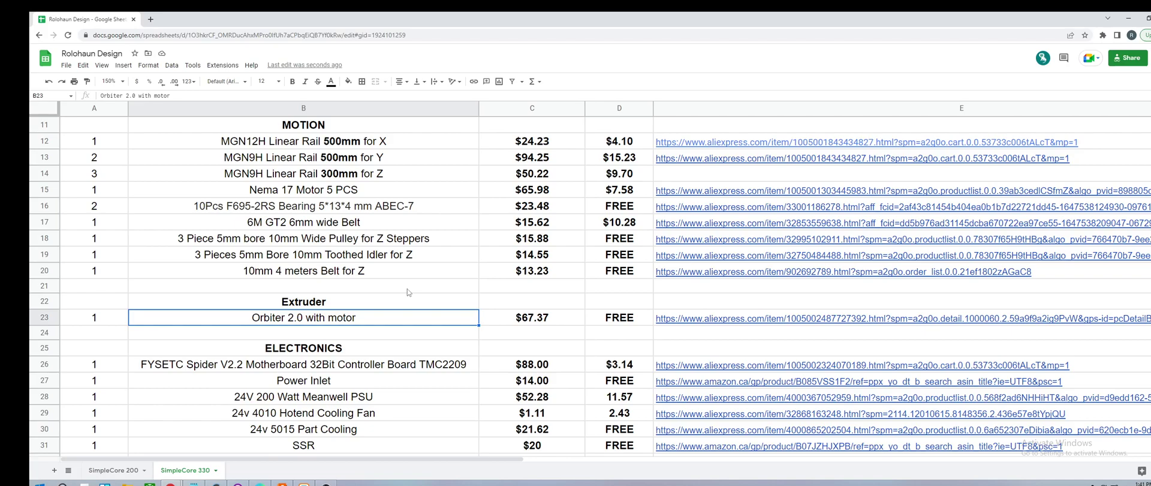
{"action": "left_click", "coordinate": [518, 321]}
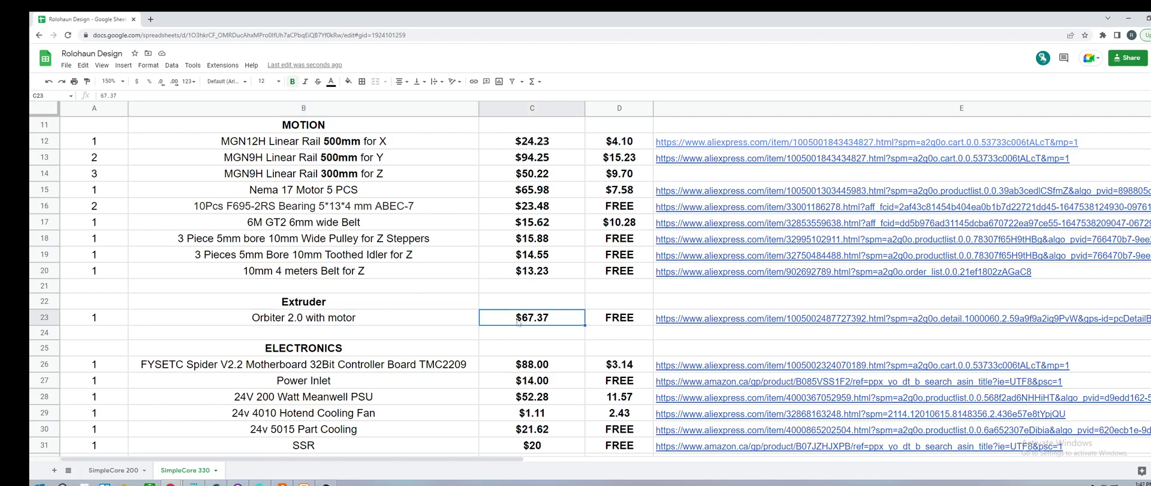
{"action": "left_click", "coordinate": [430, 321]}
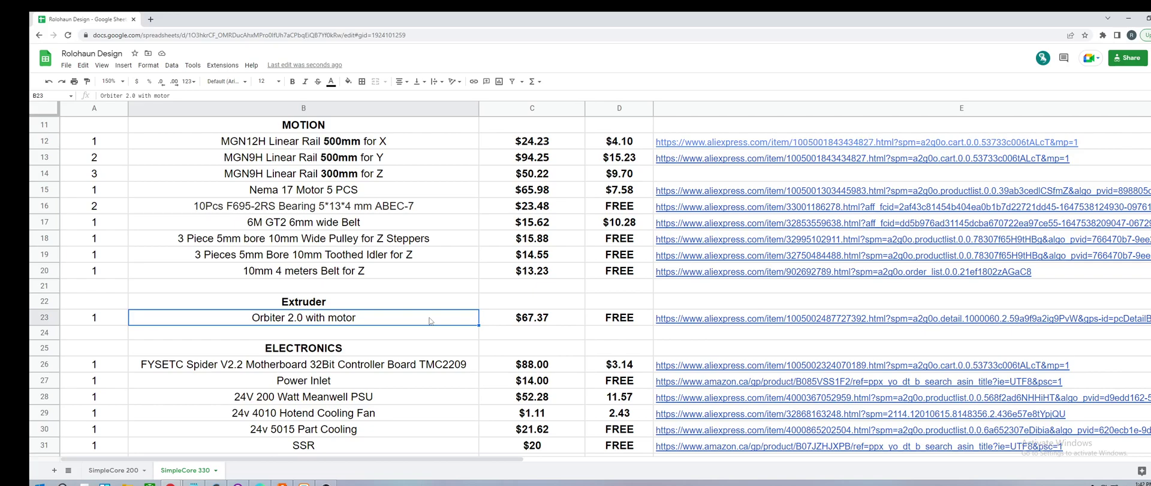
{"action": "left_click", "coordinate": [500, 312]}
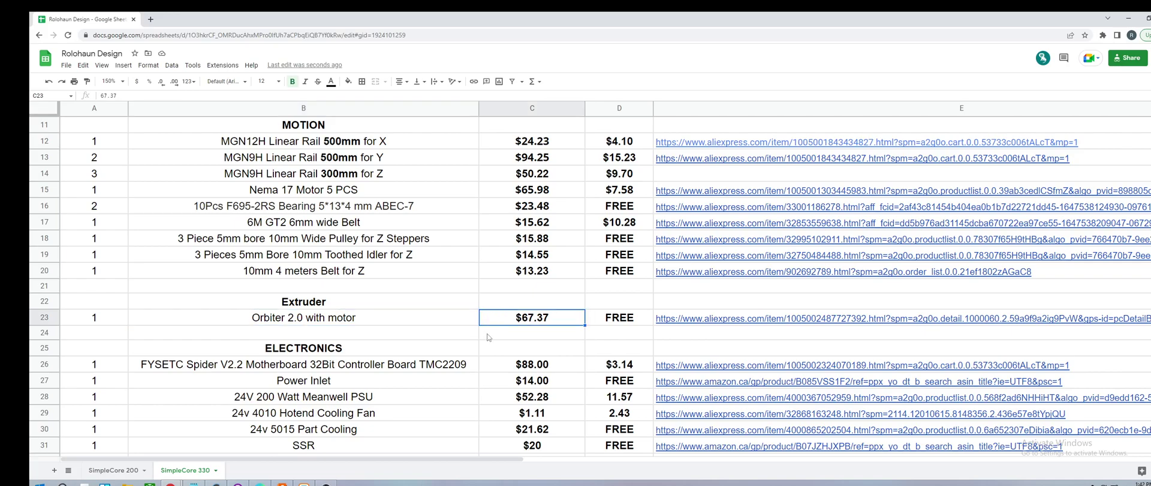
{"action": "left_click", "coordinate": [379, 327]}
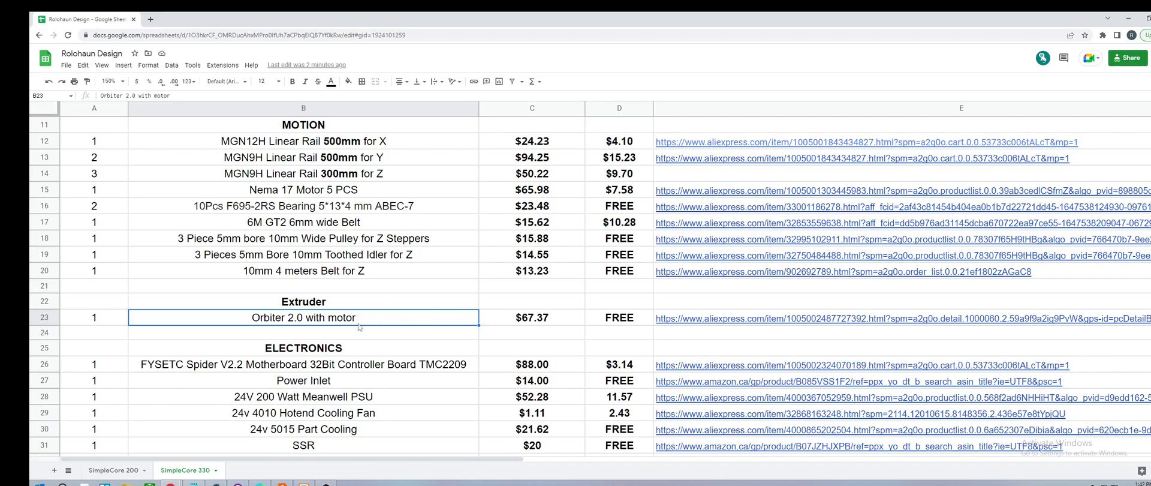
{"action": "left_click", "coordinate": [531, 322]}
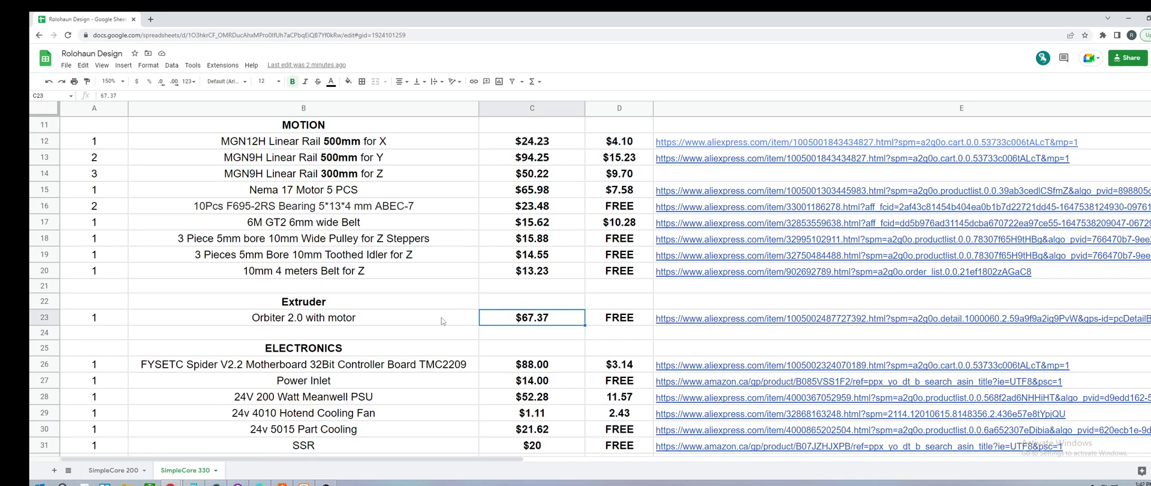
{"action": "left_click", "coordinate": [398, 323]}
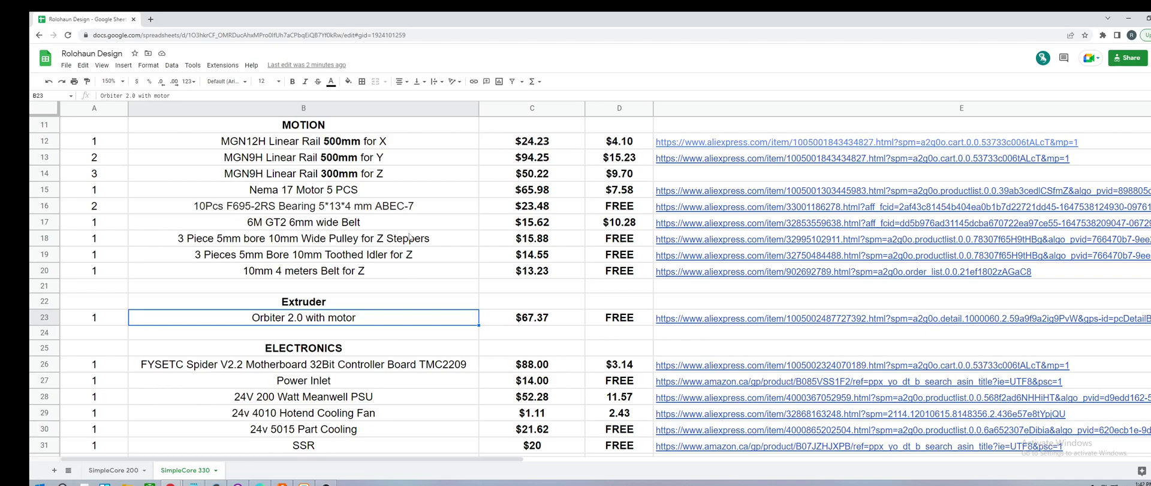
- Review the FYSETC Spider V2.2 motherboard, Power Inlet and 24V 200 Watt Meanwell PSU entries under ELECTRONICS
{"action": "scroll", "coordinate": [438, 343], "scroll_direction": "down", "scroll_amount": 1}
{"action": "left_click", "coordinate": [467, 305]}
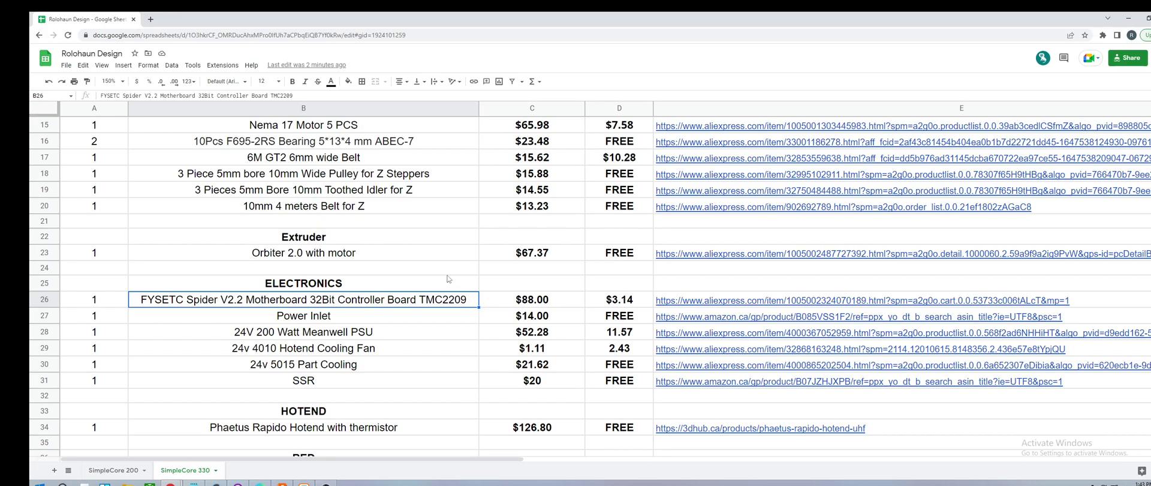
{"action": "scroll", "coordinate": [450, 252], "scroll_direction": "down", "scroll_amount": 1}
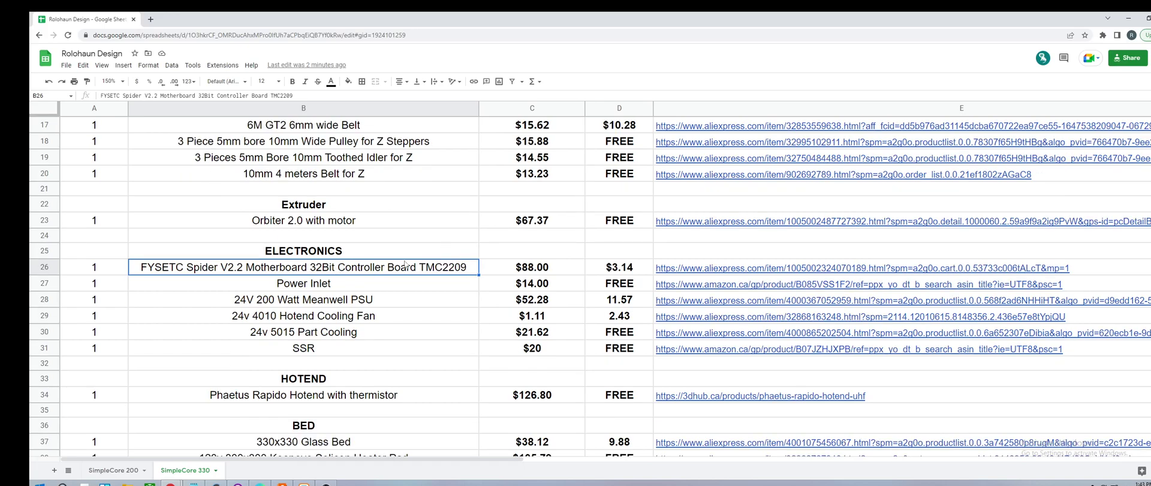
{"action": "key", "text": "Down"}
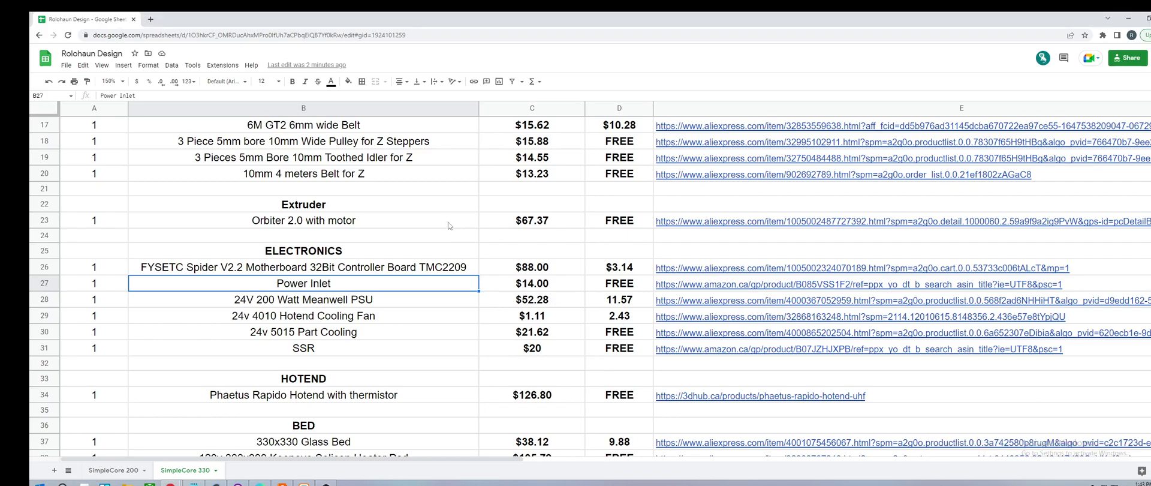
{"action": "left_click", "coordinate": [396, 306]}
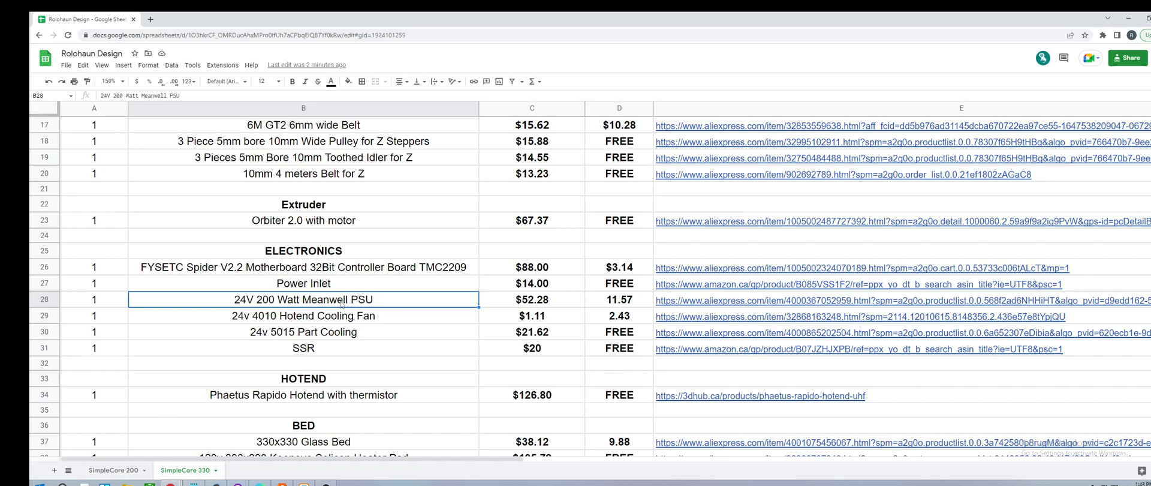
- Review the 24v 4010 Hotend Cooling Fan and 24v 5015 Part Cooling entries, including the hotend fan's link preview
{"action": "left_click", "coordinate": [337, 320]}
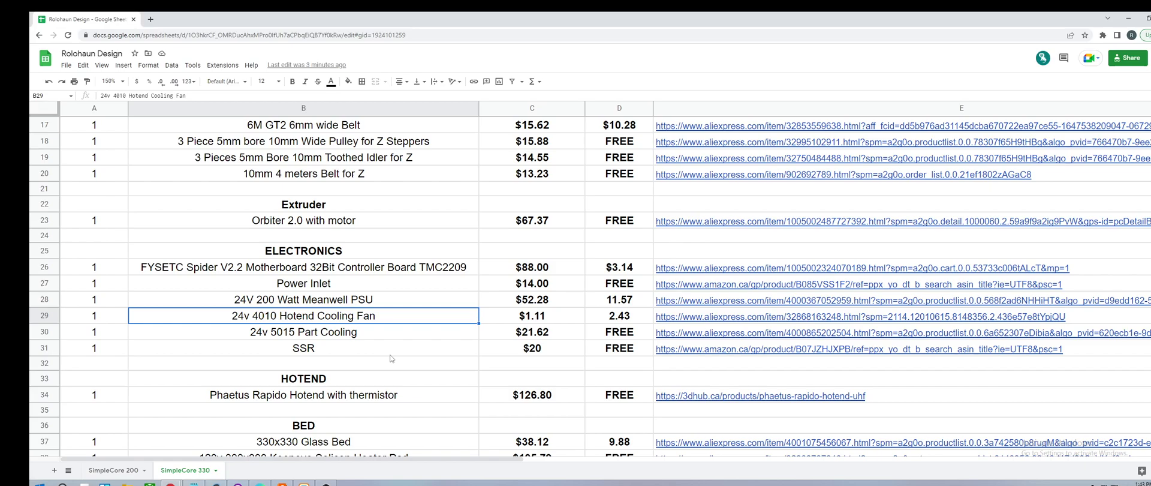
{"action": "left_click", "coordinate": [327, 337]}
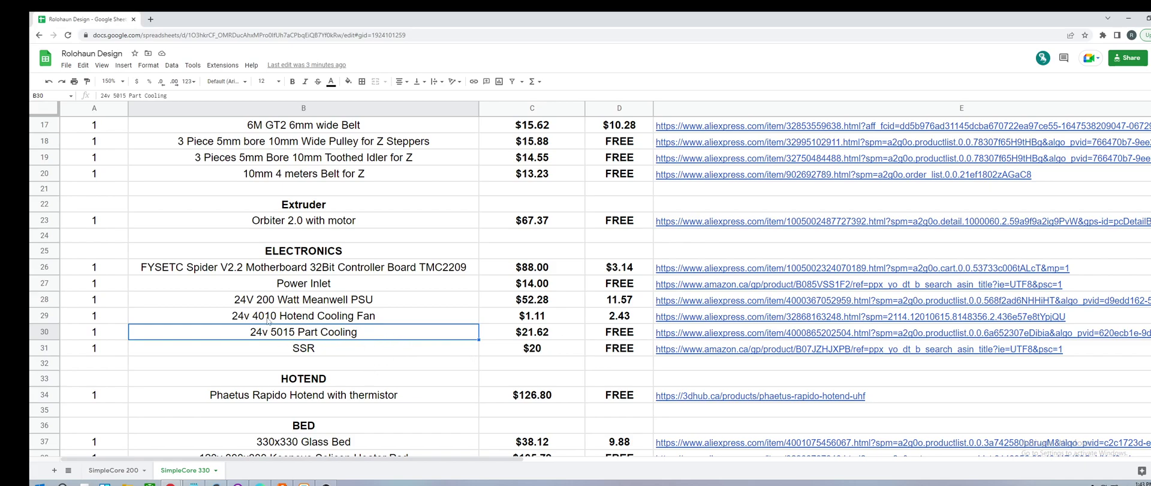
{"action": "left_click_drag", "start_coordinate": [269, 321], "coordinate": [270, 331]}
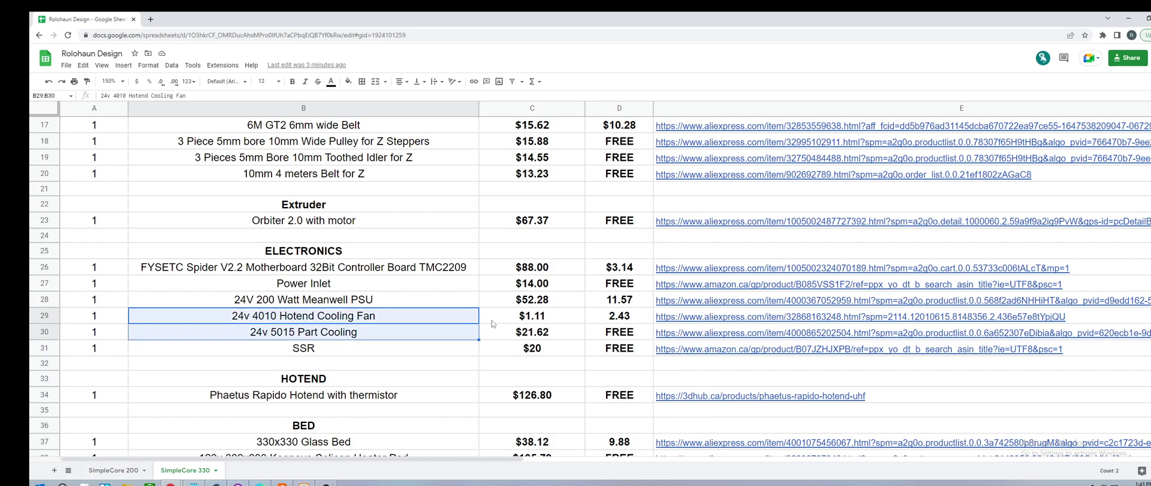
{"action": "left_click", "coordinate": [429, 322]}
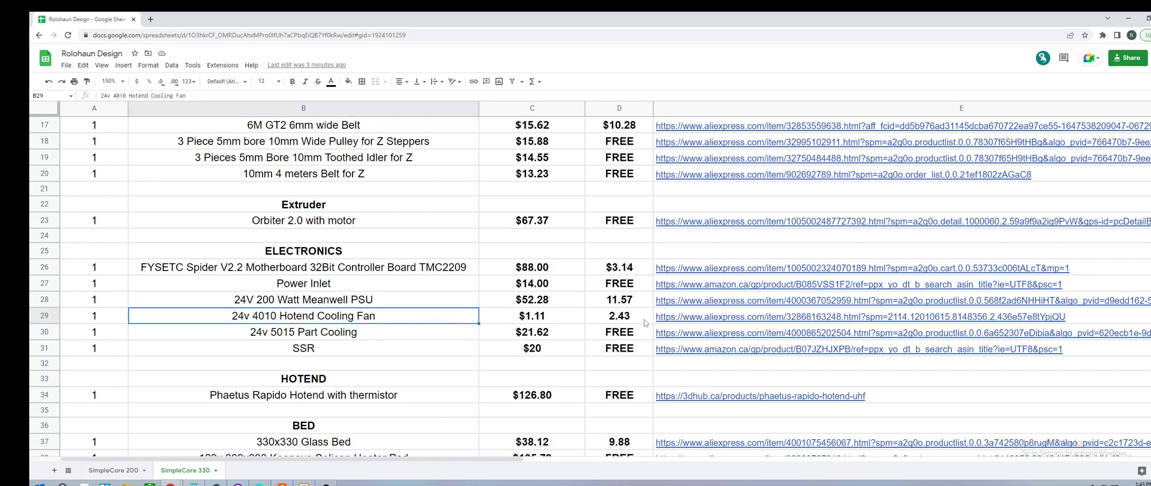
{"action": "mouse_move", "coordinate": [671, 321]}
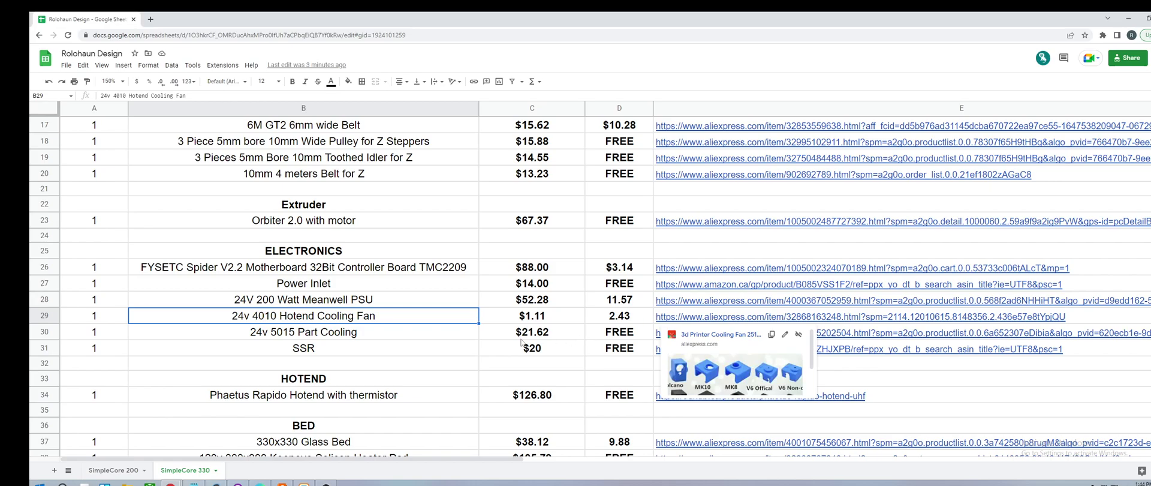
{"action": "left_click", "coordinate": [415, 336]}
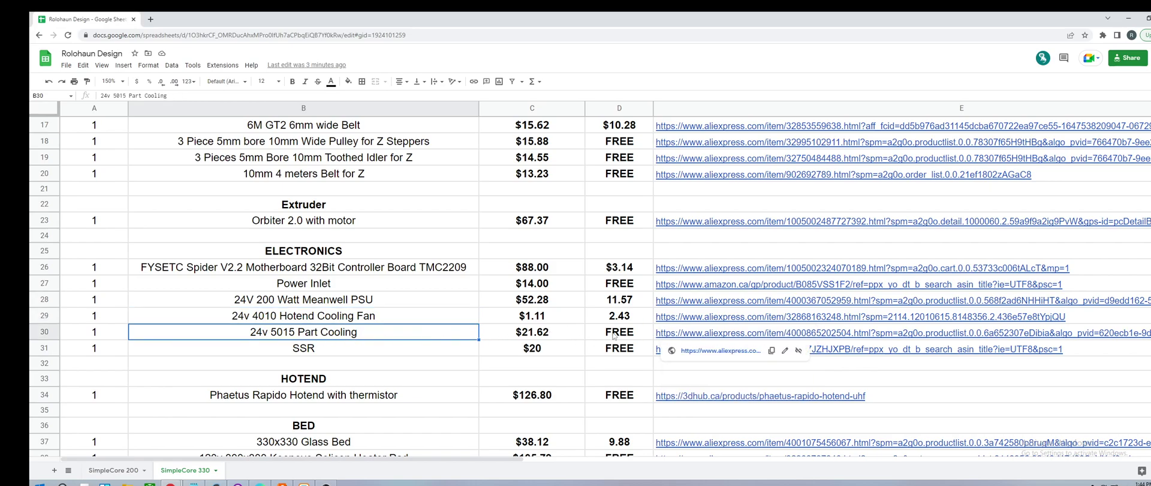
{"action": "left_click", "coordinate": [386, 321]}
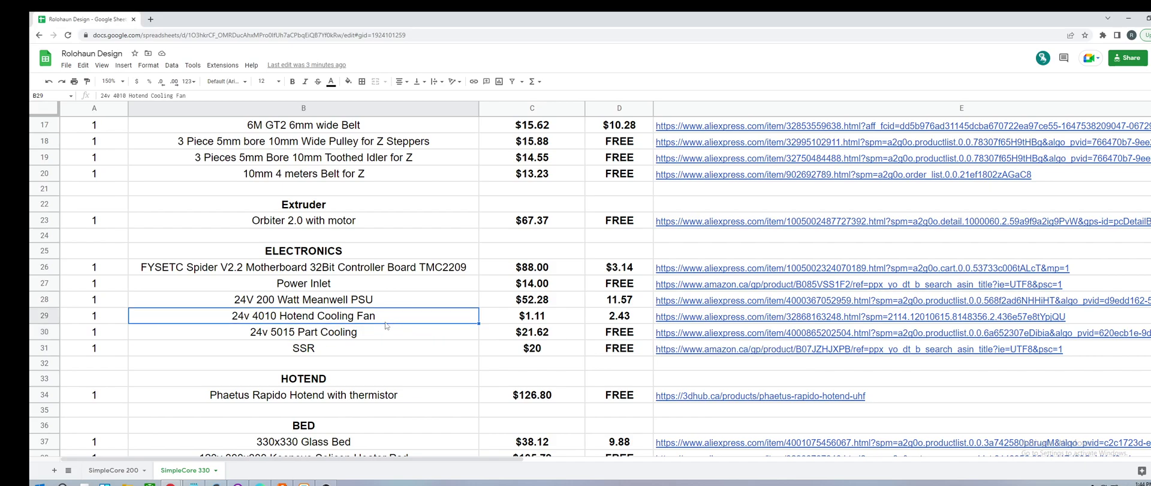
{"action": "left_click", "coordinate": [382, 333]}
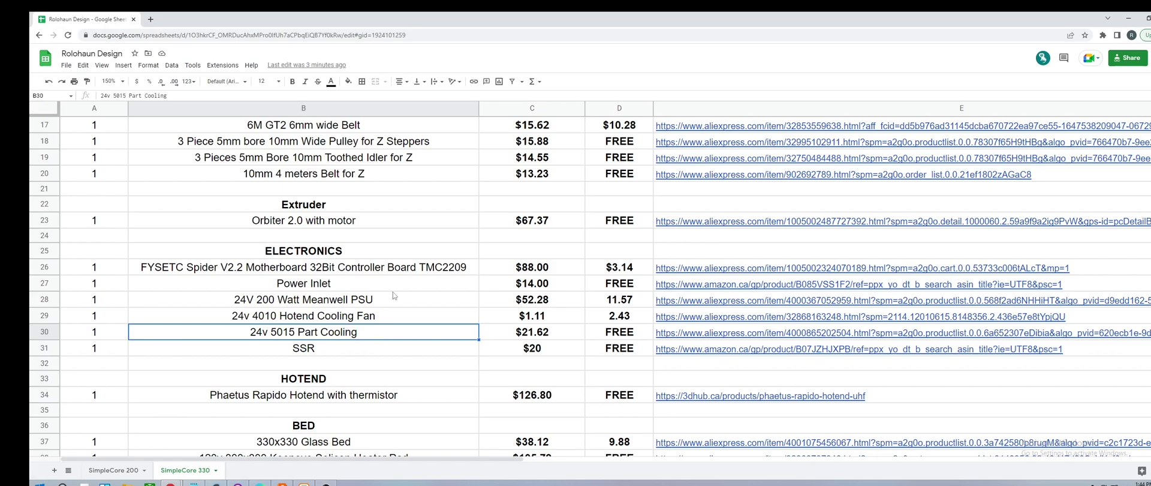
- Open the SSR entry's Amazon product page, check the relay model in its title, and return to the parts list
{"action": "left_click", "coordinate": [336, 351]}
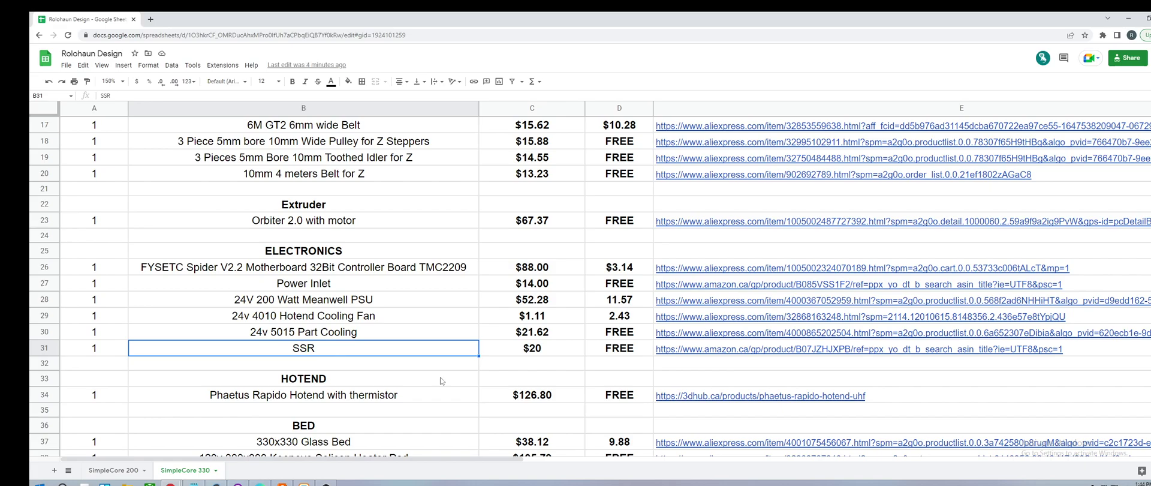
{"action": "left_click", "coordinate": [726, 357]}
{"action": "left_click", "coordinate": [723, 367]}
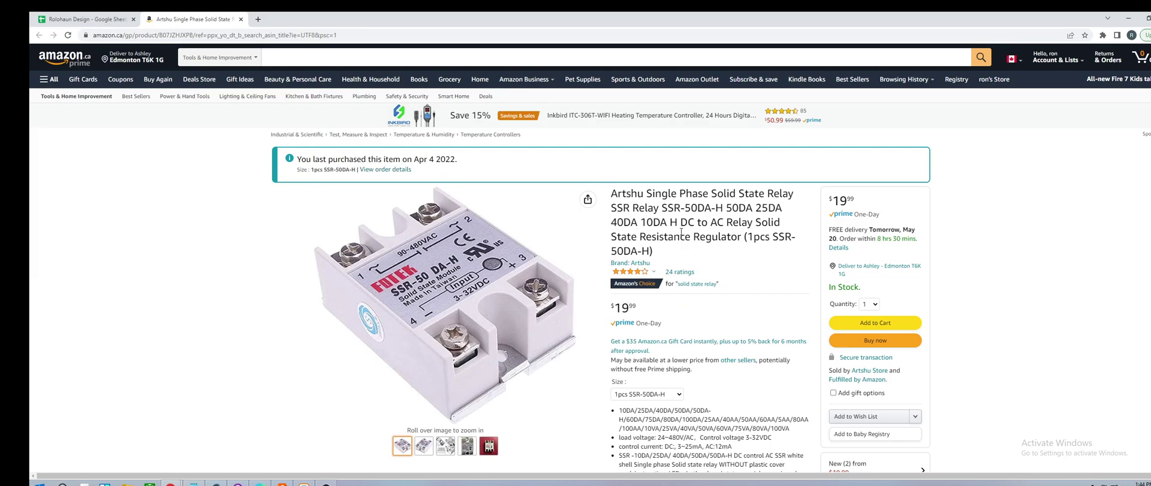
{"action": "left_click_drag", "start_coordinate": [685, 208], "coordinate": [715, 208]}
{"action": "left_click", "coordinate": [688, 221]}
{"action": "left_click", "coordinate": [84, 19]}
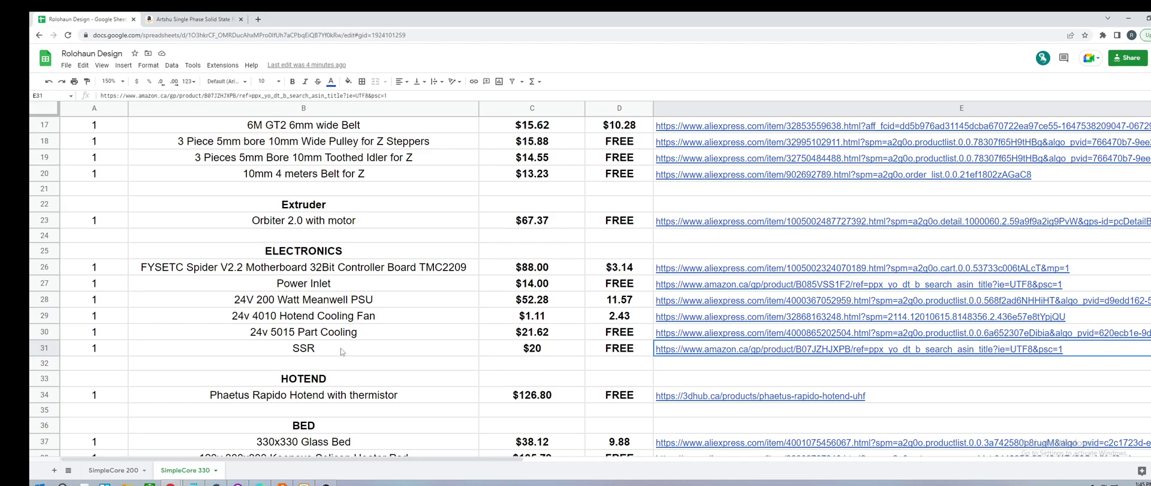
- Add a Thermal Fuse entry in B32 beneath SSR and insert a blank row below it
{"action": "left_click", "coordinate": [314, 364]}
{"action": "left_click", "coordinate": [178, 97]}
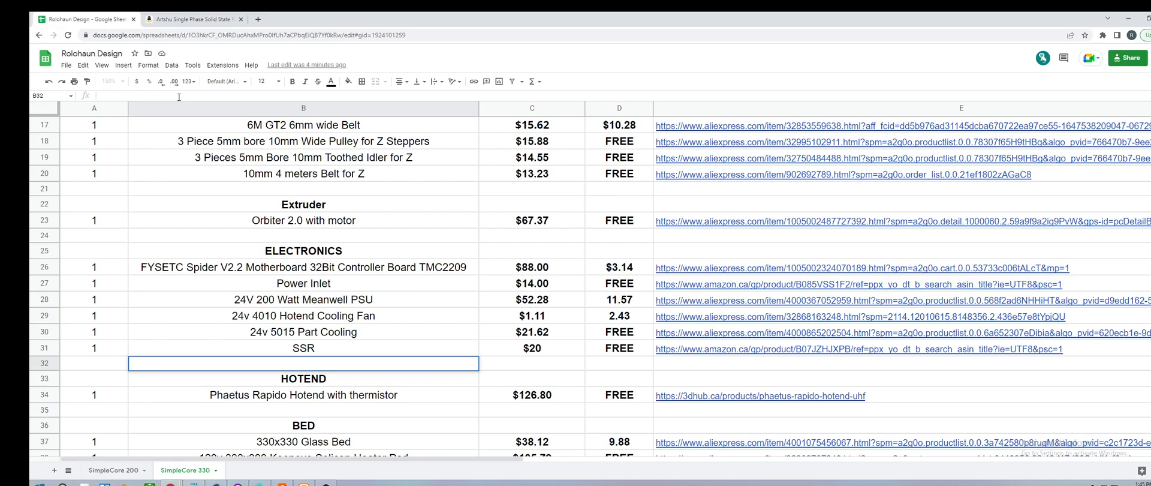
{"action": "type", "text": "Thermal Fuse"}
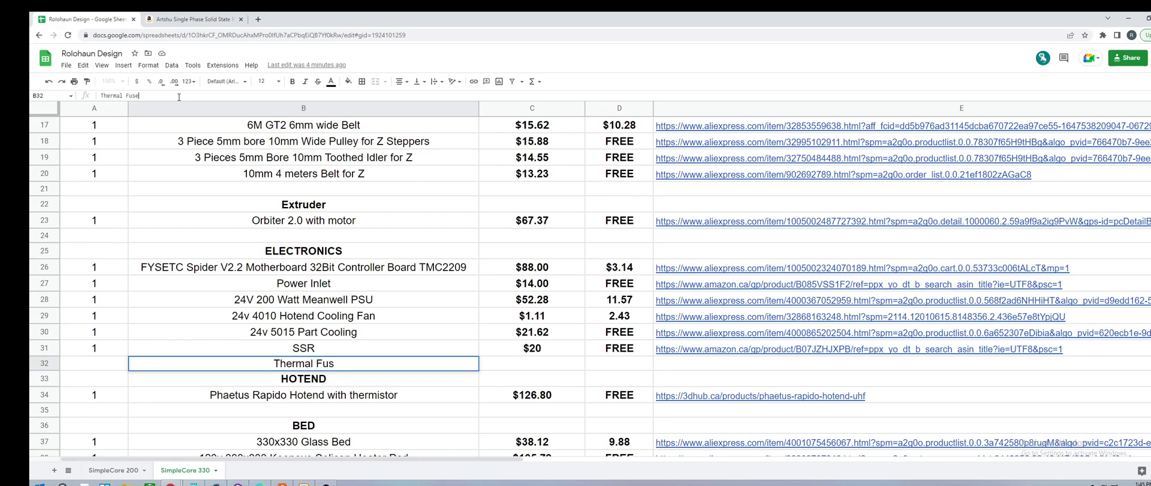
{"action": "right_click", "coordinate": [45, 364]}
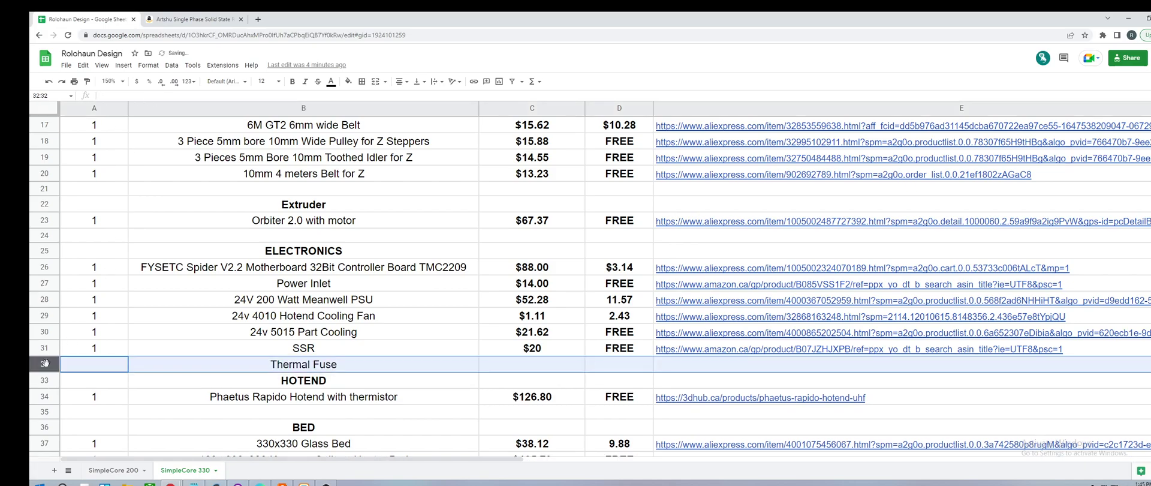
{"action": "left_click", "coordinate": [117, 236]}
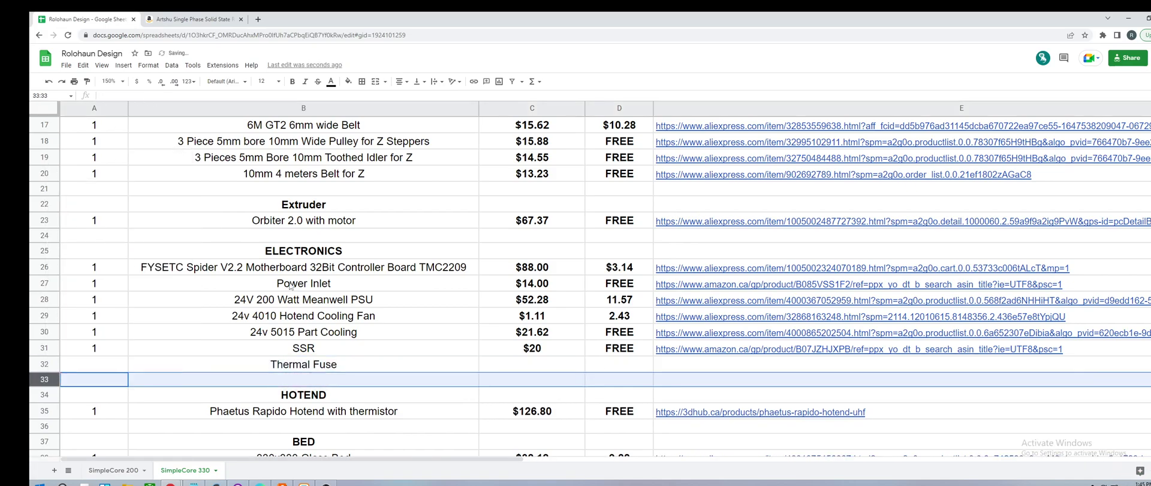
- Enter quantity 1 for the thermal fuse and extend its name to Thermal Fuse 130C
{"action": "left_click", "coordinate": [117, 370]}
{"action": "type", "text": "1"}
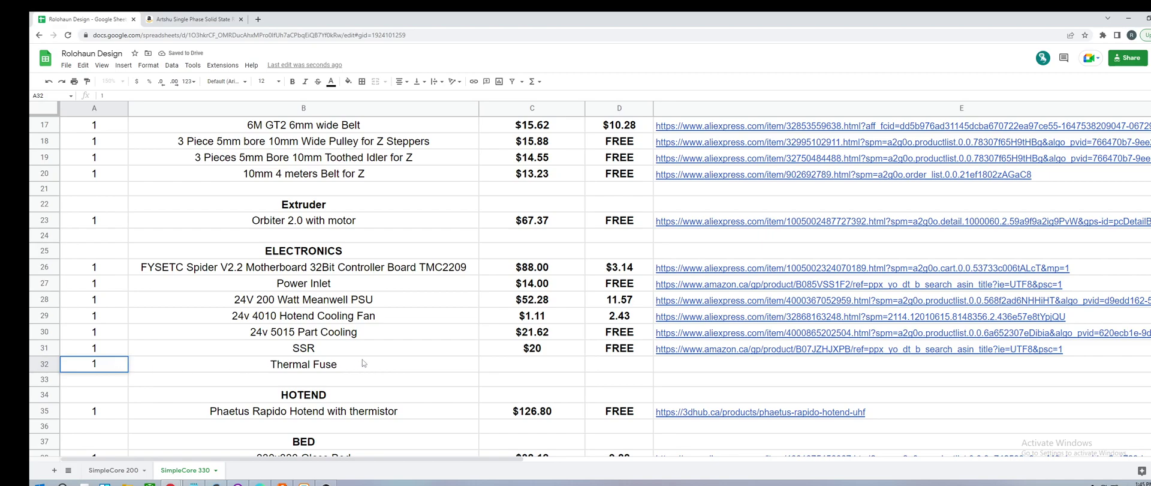
{"action": "left_click", "coordinate": [369, 363]}
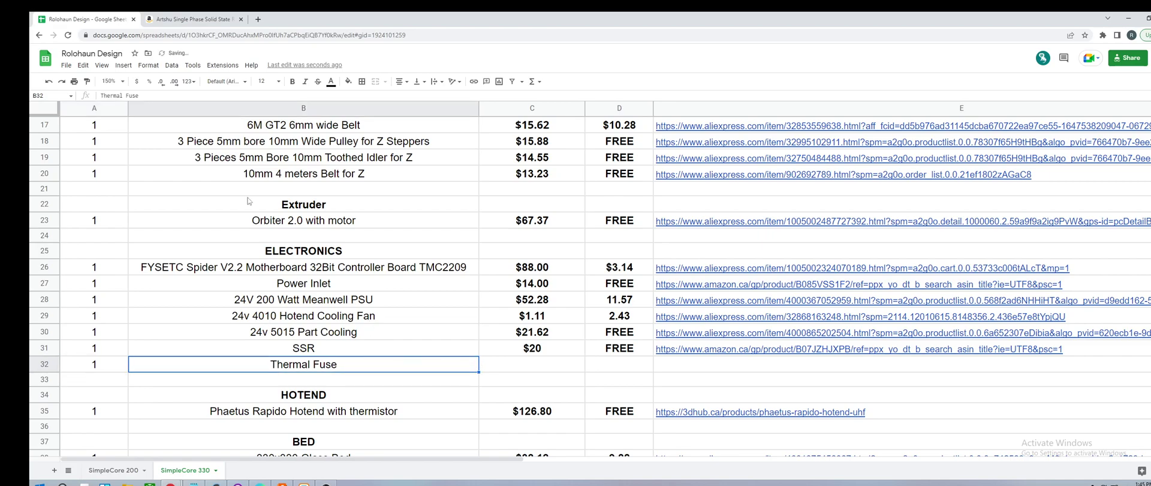
{"action": "left_click", "coordinate": [157, 97]}
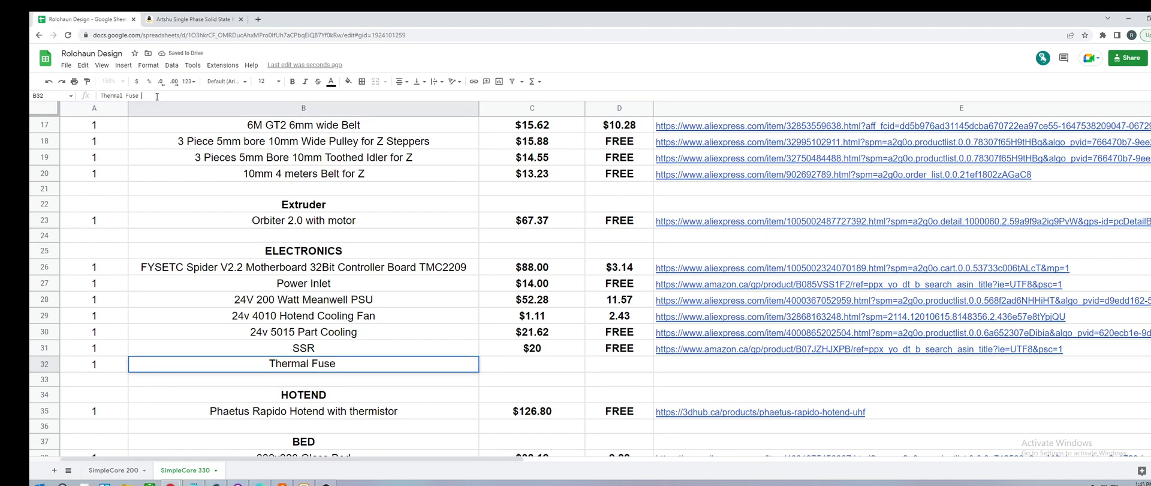
{"action": "type", "text": "130C"}
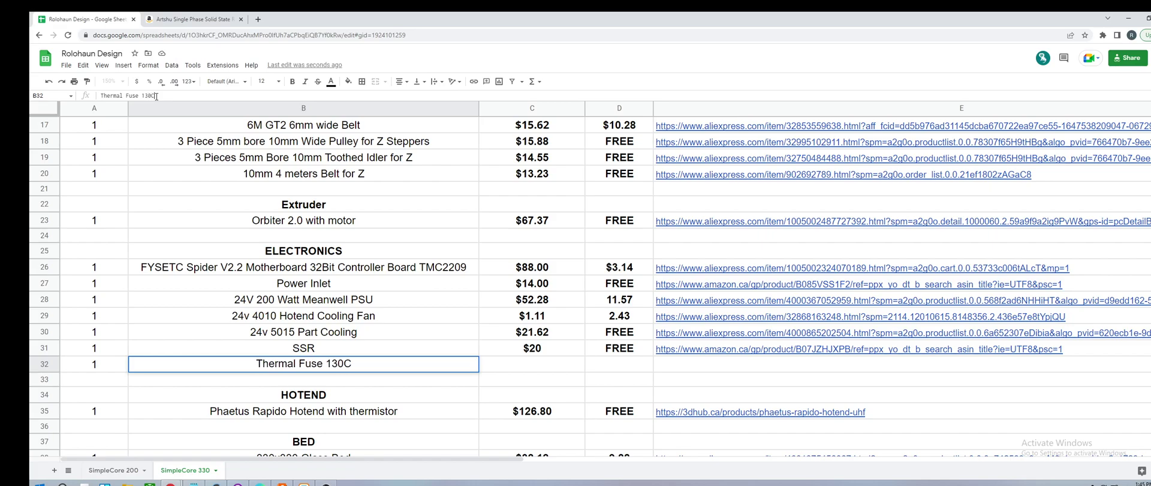
{"action": "left_click", "coordinate": [363, 353]}
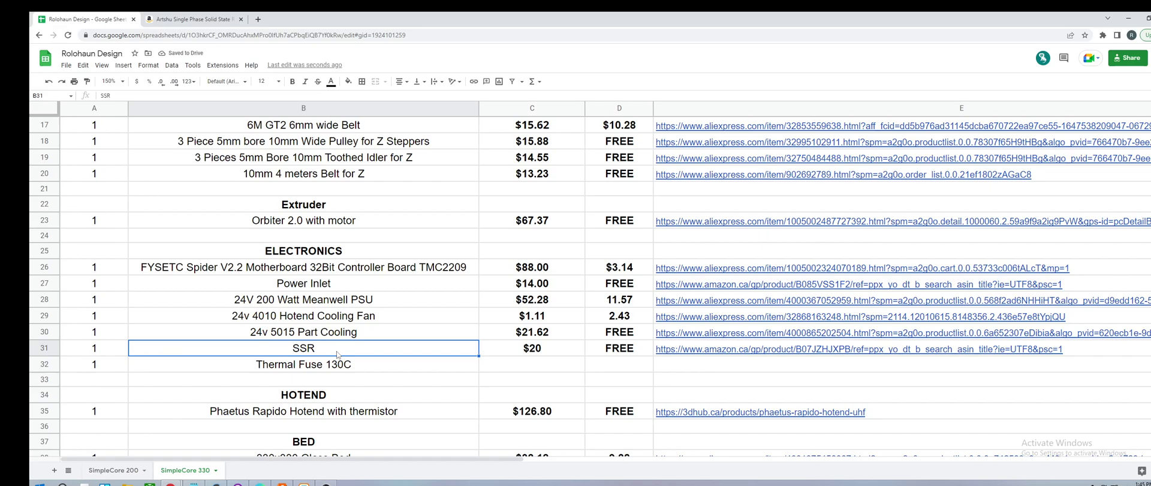
- Set the price of the Thermal Fuse 130C entry to $5 in C32
{"action": "left_click", "coordinate": [367, 366]}
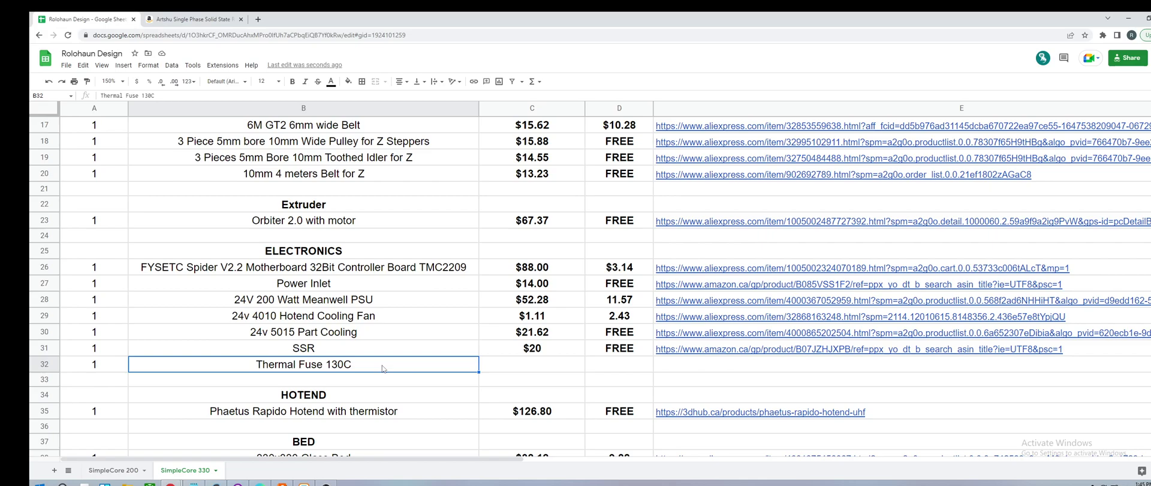
{"action": "left_click", "coordinate": [545, 368]}
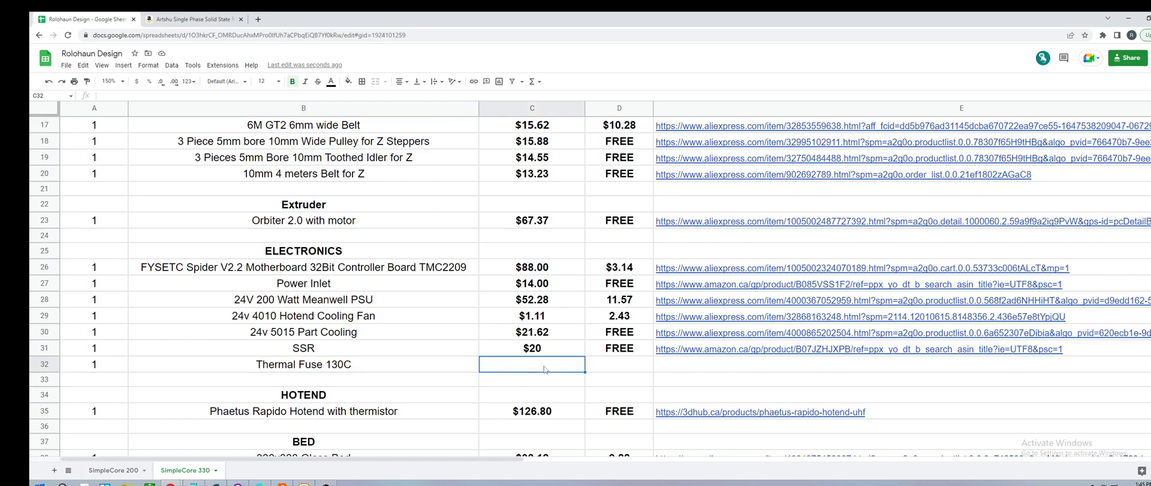
{"action": "type", "text": "5"}
{"action": "left_click", "coordinate": [442, 370]}
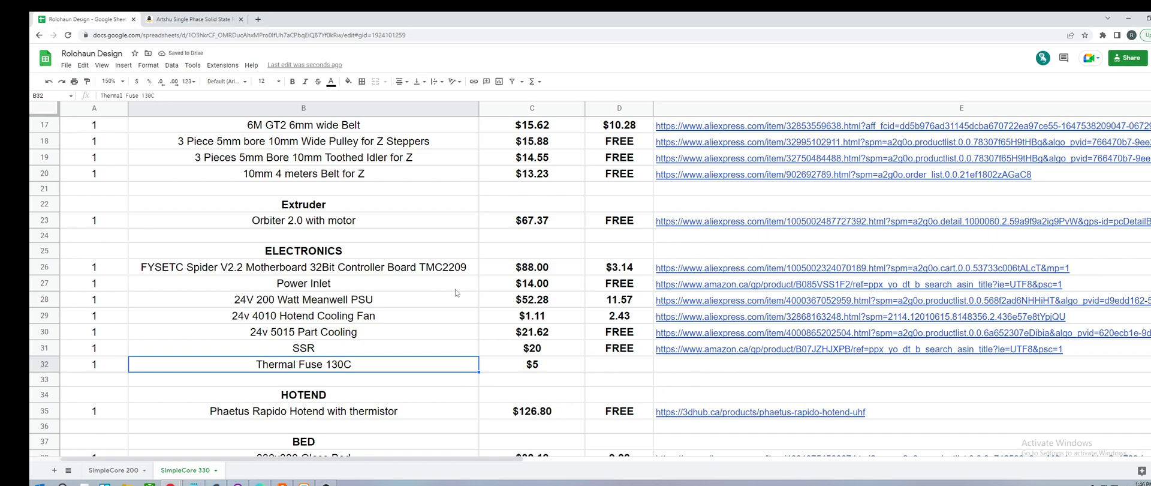
- Review the Phaetus Rapido Hotend with thermistor entry in the HOTEND section and its price
{"action": "scroll", "coordinate": [445, 272], "scroll_direction": "down", "scroll_amount": 2}
{"action": "left_click", "coordinate": [401, 350]}
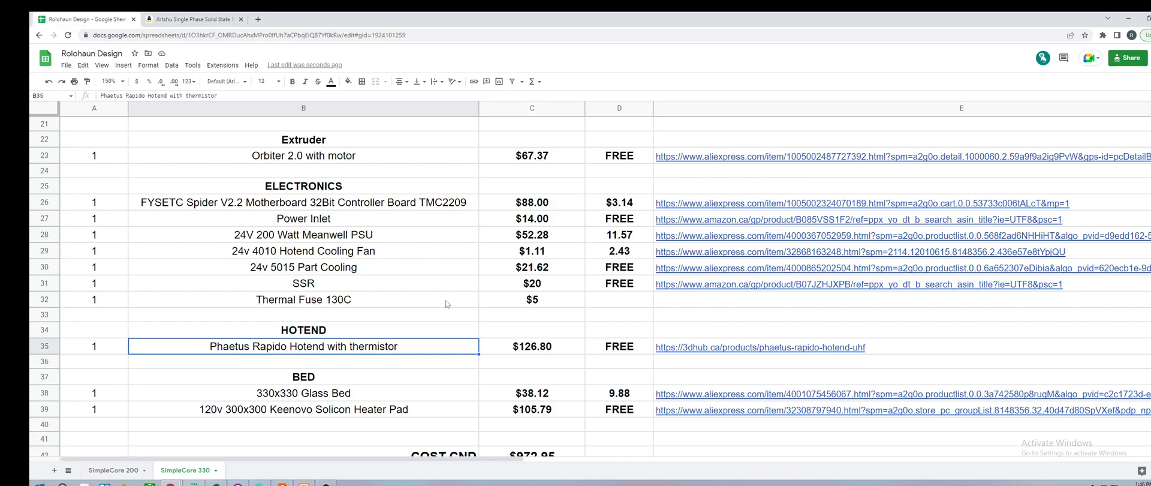
{"action": "left_click", "coordinate": [536, 347]}
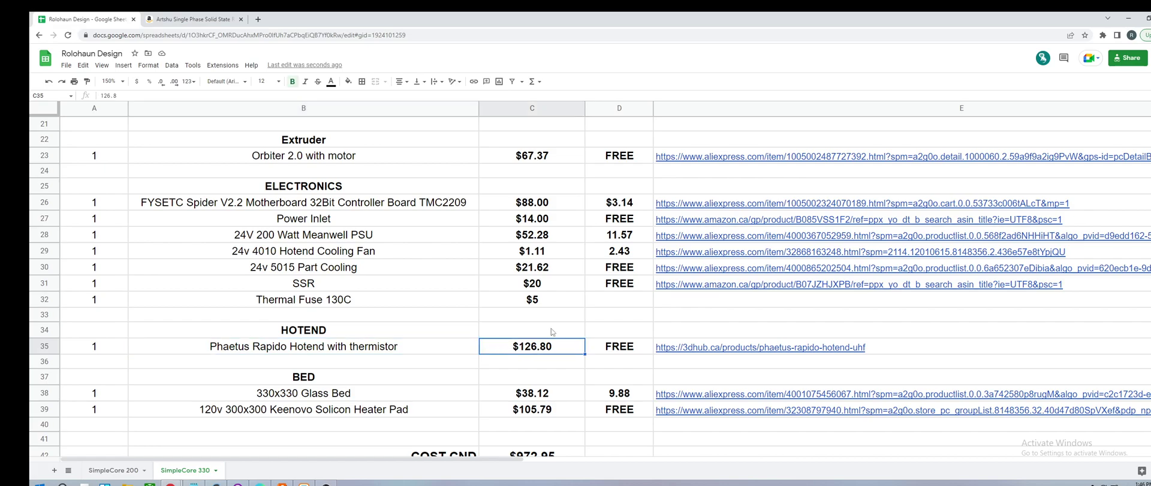
{"action": "left_click", "coordinate": [422, 352]}
- Open the 330x330 Glass Bed's AliExpress page, choose the 330x330mm size to check its price, and return to its parts list entry
{"action": "left_click", "coordinate": [396, 389]}
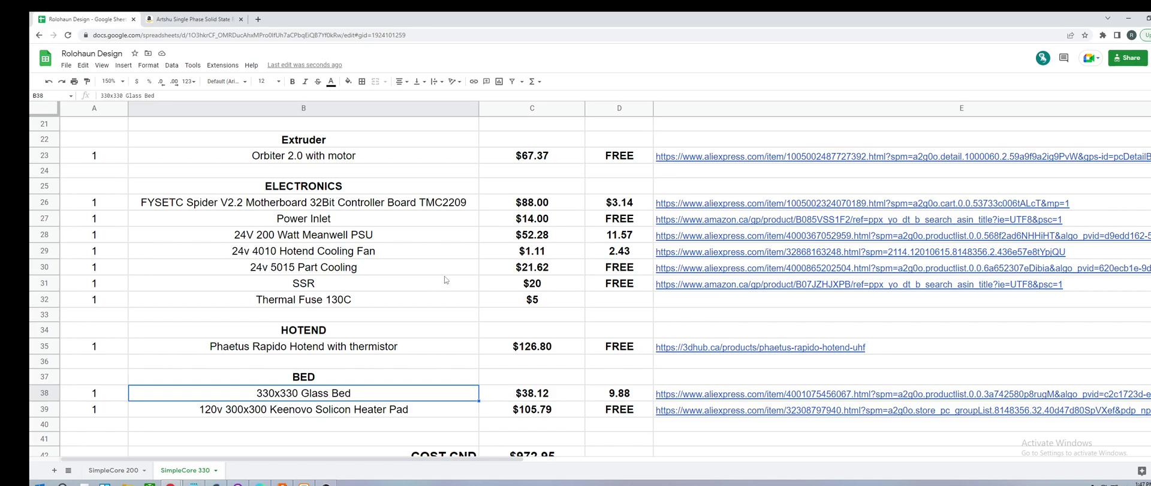
{"action": "left_click", "coordinate": [686, 398]}
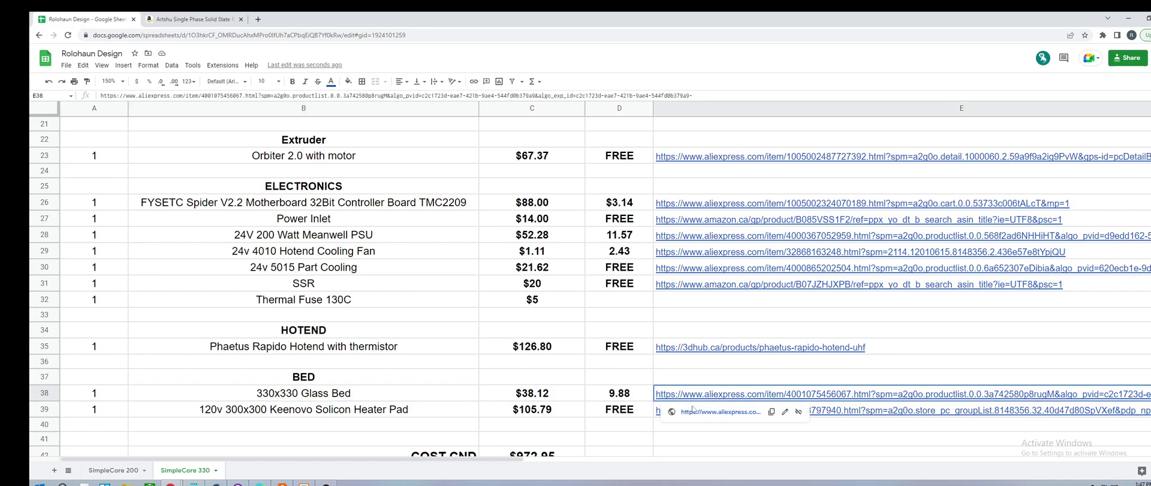
{"action": "left_click", "coordinate": [696, 412]}
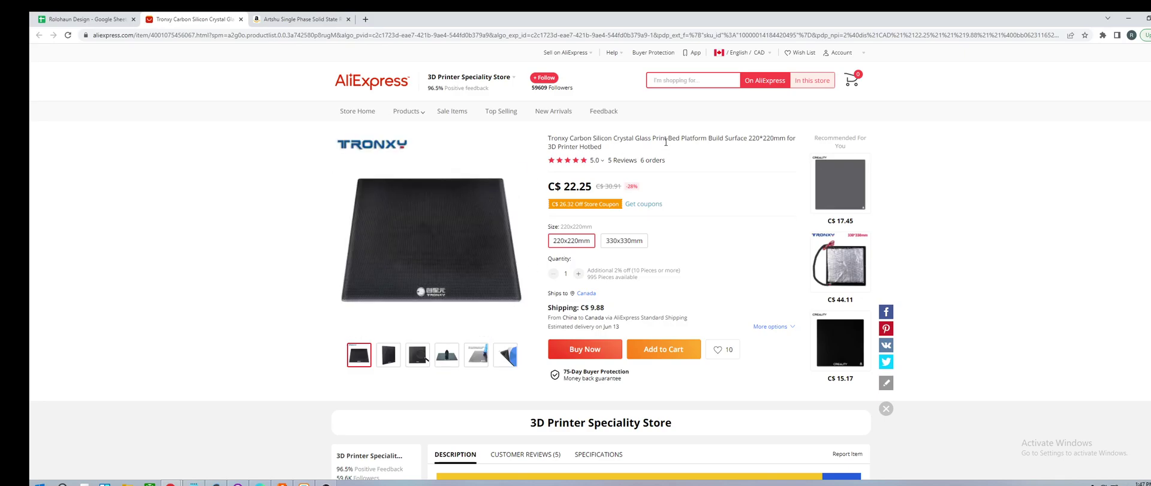
{"action": "left_click", "coordinate": [624, 245]}
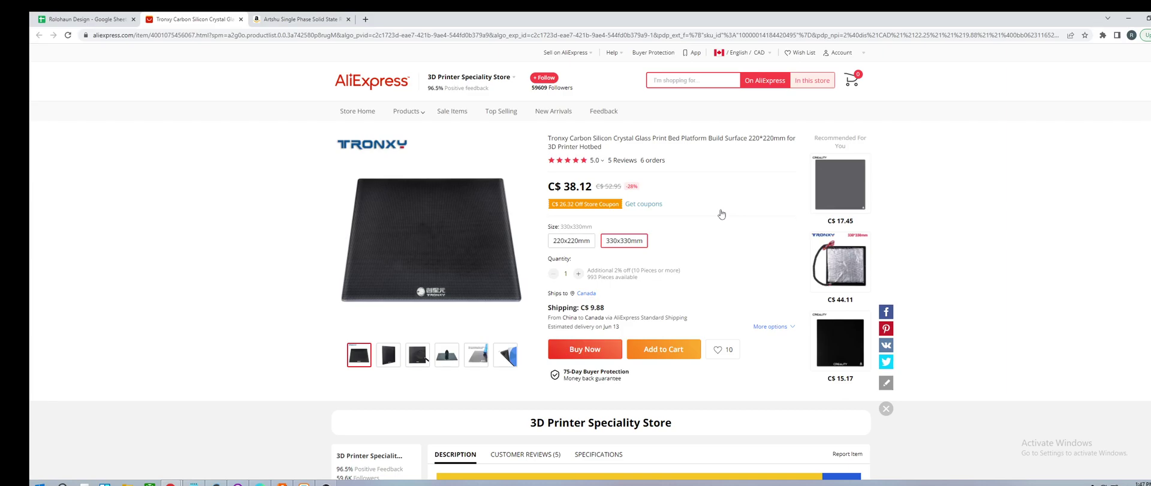
{"action": "left_click", "coordinate": [103, 20]}
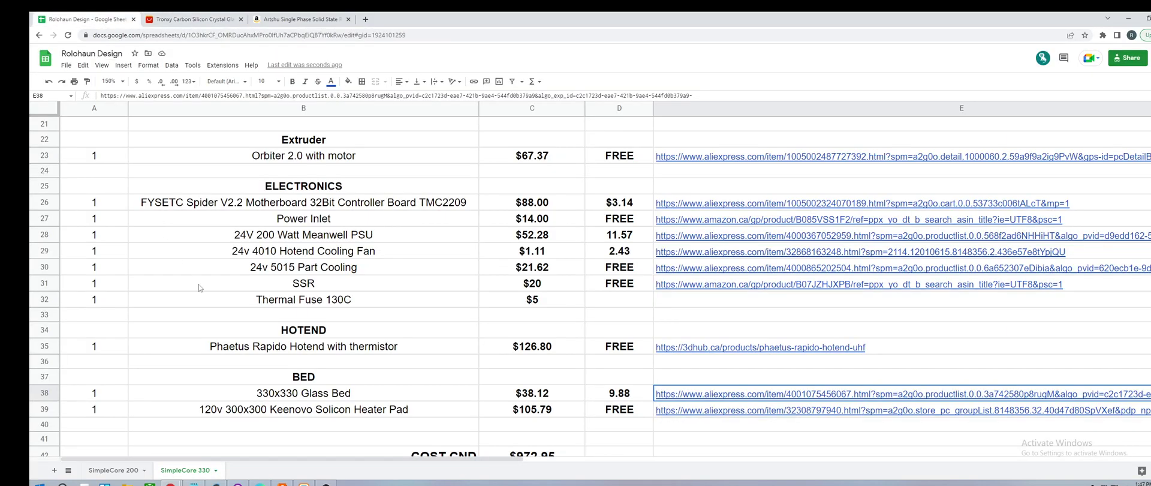
{"action": "left_click", "coordinate": [376, 395]}
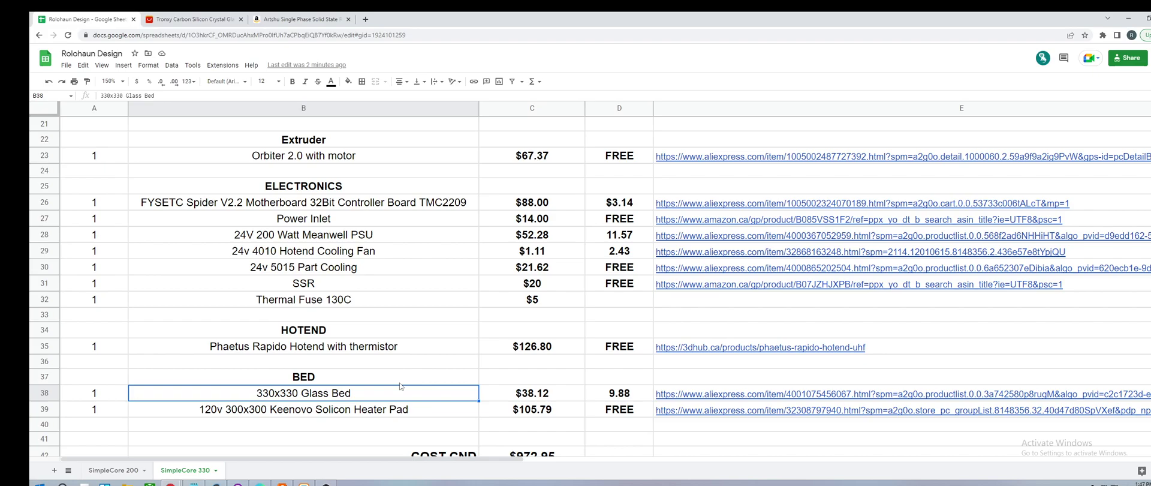
- Review the 120v 300x300 Keenovo heater pad and its price together with the SSR and 24V 200 Watt Meanwell PSU entries
{"action": "left_click", "coordinate": [413, 411]}
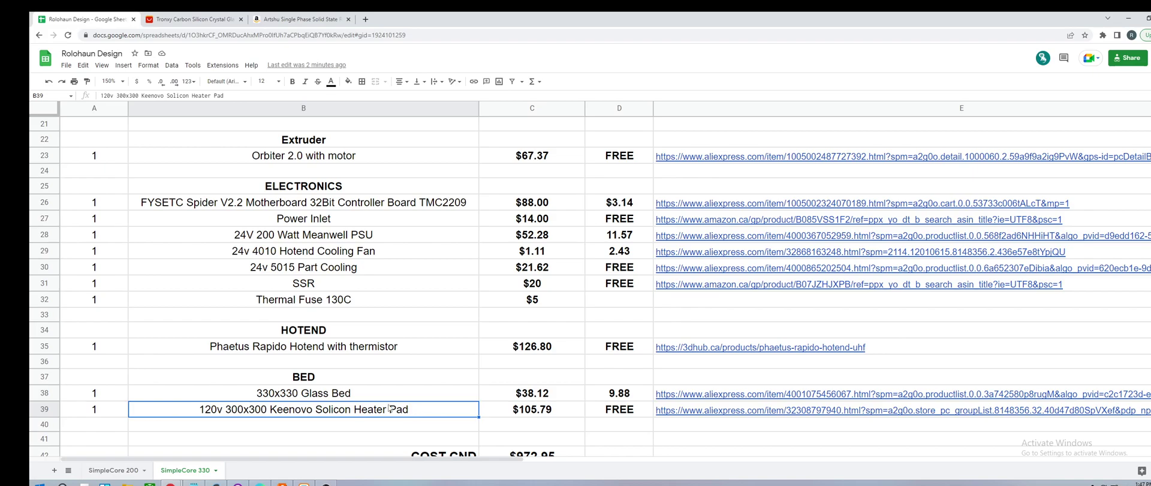
{"action": "left_click", "coordinate": [534, 415]}
{"action": "left_click", "coordinate": [433, 415]}
{"action": "left_click", "coordinate": [355, 290]}
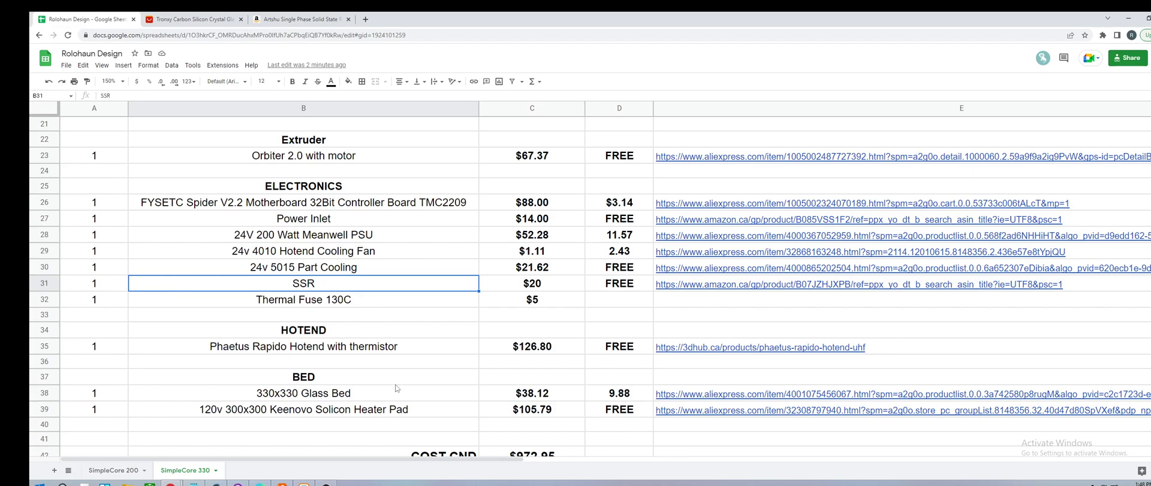
{"action": "left_click", "coordinate": [419, 410]}
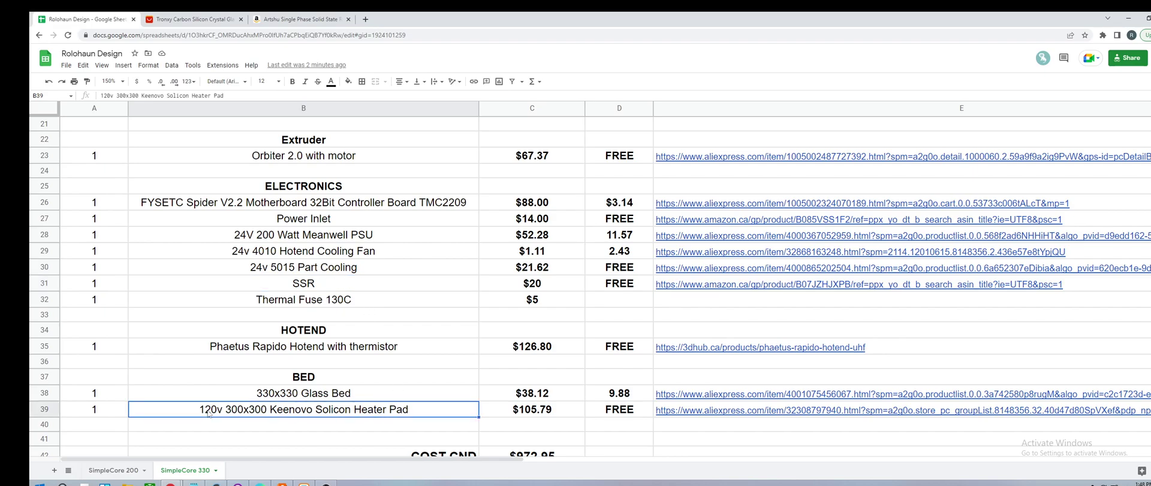
{"action": "left_click", "coordinate": [269, 238]}
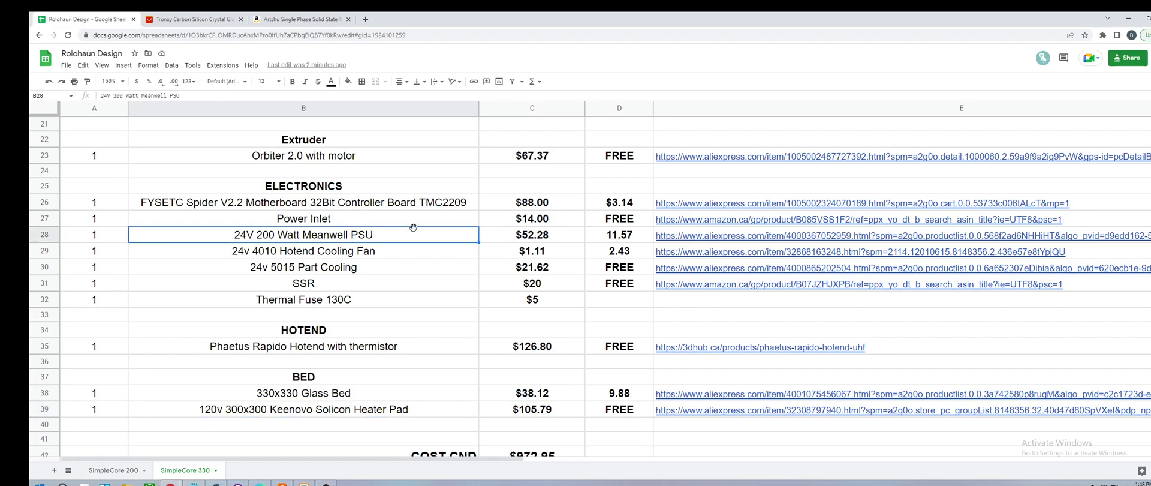
- Review the Canadian cost, shipping and total cells below the BED section, together with the note excluding the Raspberry Pi
{"action": "scroll", "coordinate": [457, 267], "scroll_direction": "down", "scroll_amount": 2}
{"action": "scroll", "coordinate": [458, 257], "scroll_direction": "down", "scroll_amount": 2}
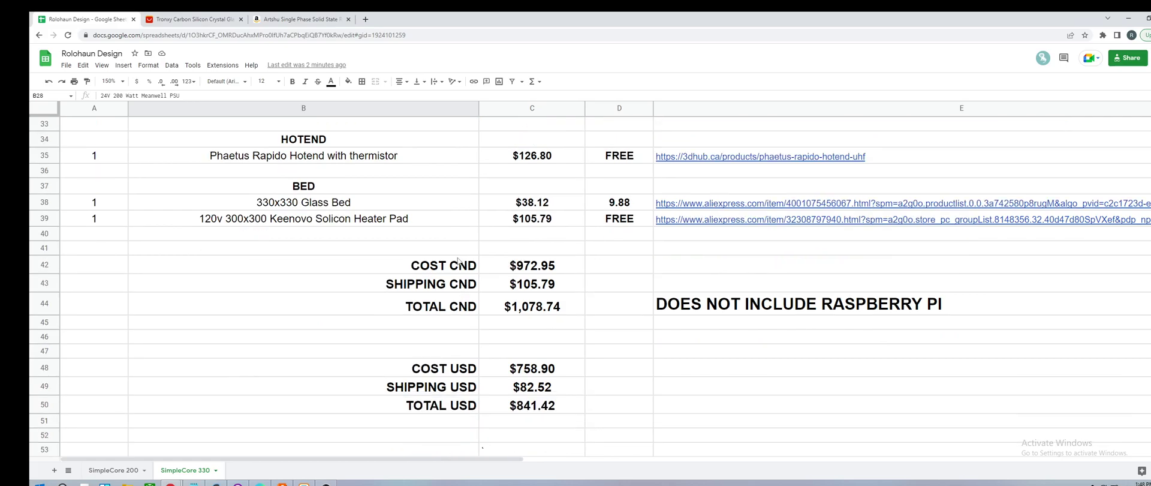
{"action": "left_click", "coordinate": [569, 270]}
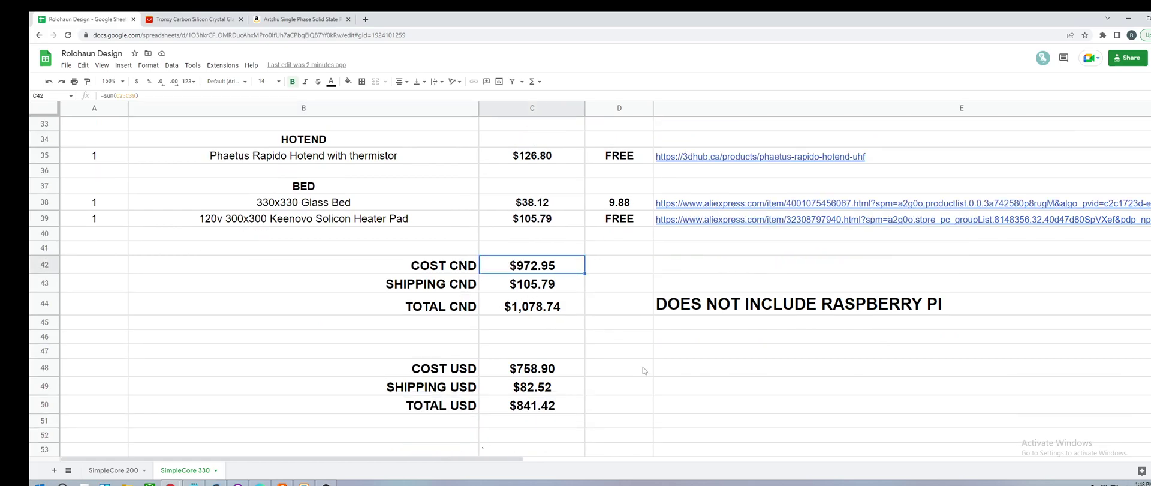
{"action": "left_click", "coordinate": [570, 305]}
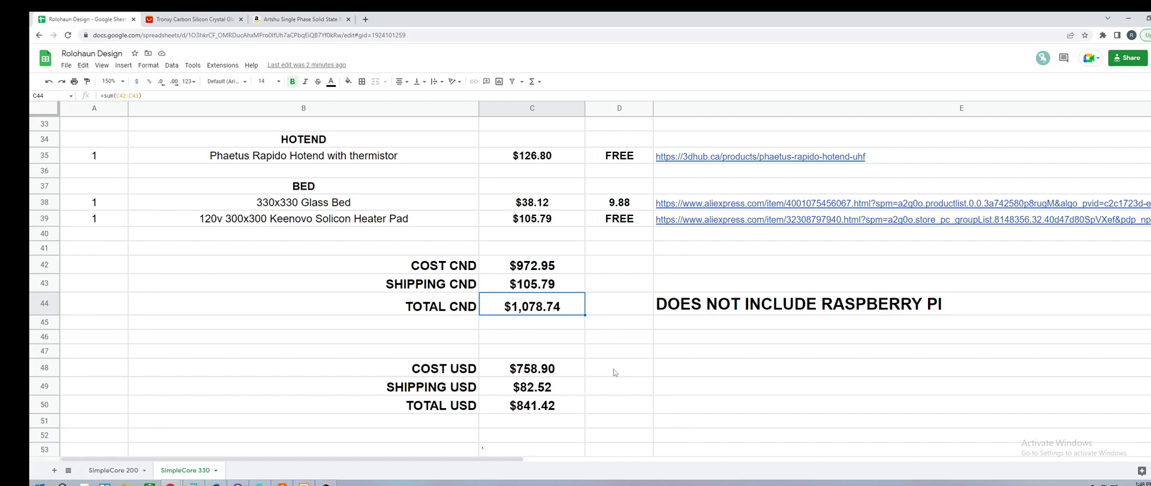
{"action": "left_click", "coordinate": [743, 307]}
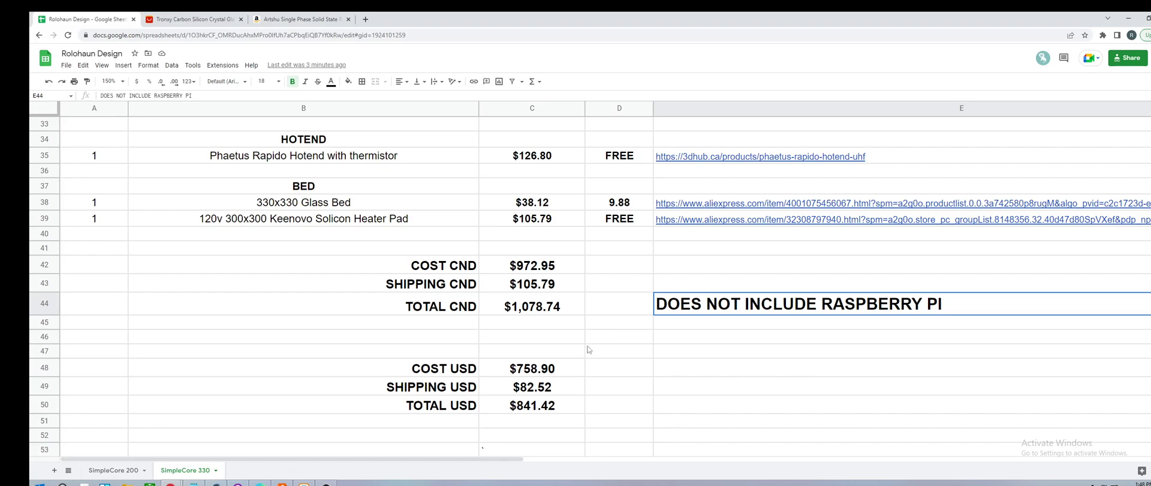
{"action": "key", "text": "Left"}
{"action": "key", "text": "Left"}
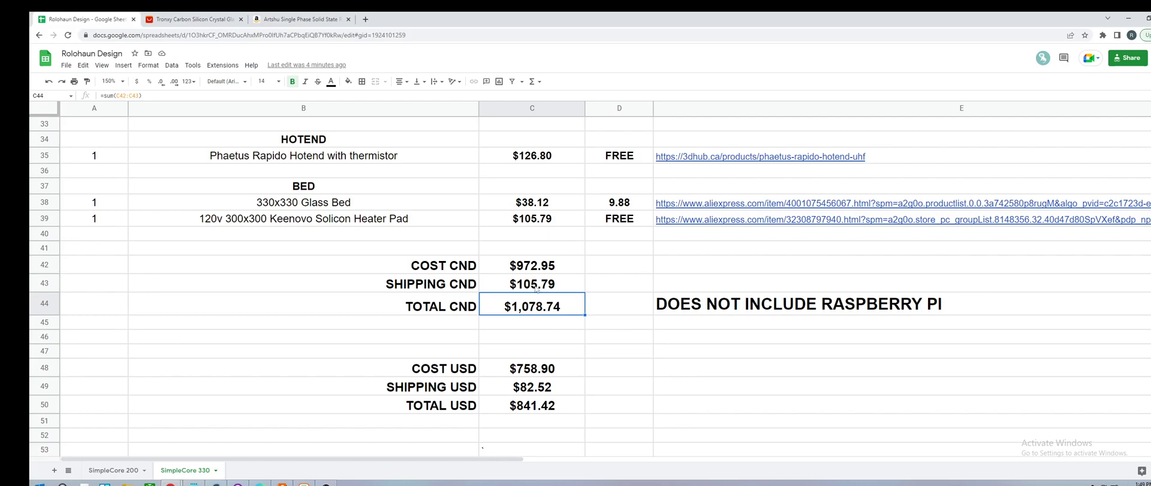
{"action": "left_click", "coordinate": [601, 335]}
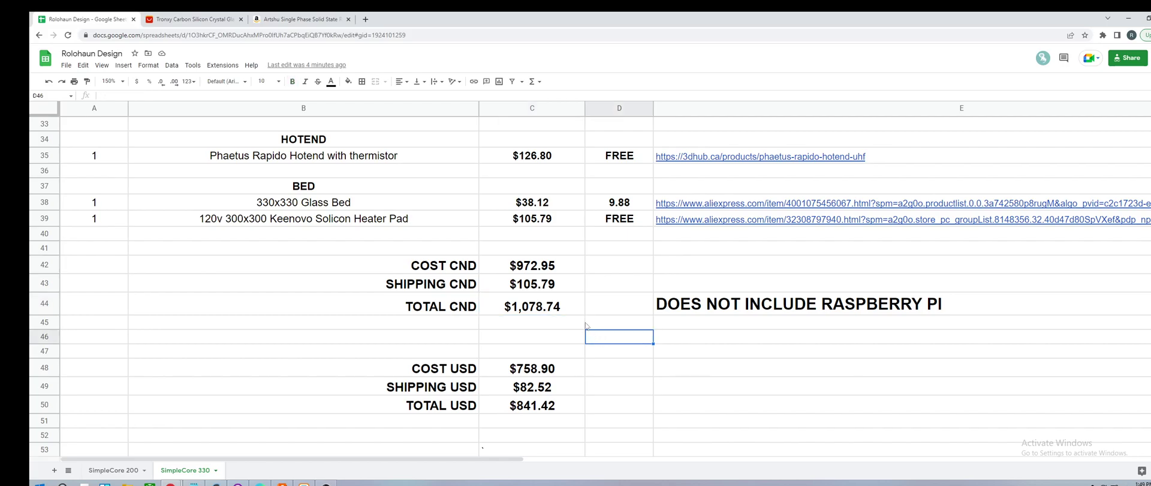
{"action": "left_click", "coordinate": [576, 309]}
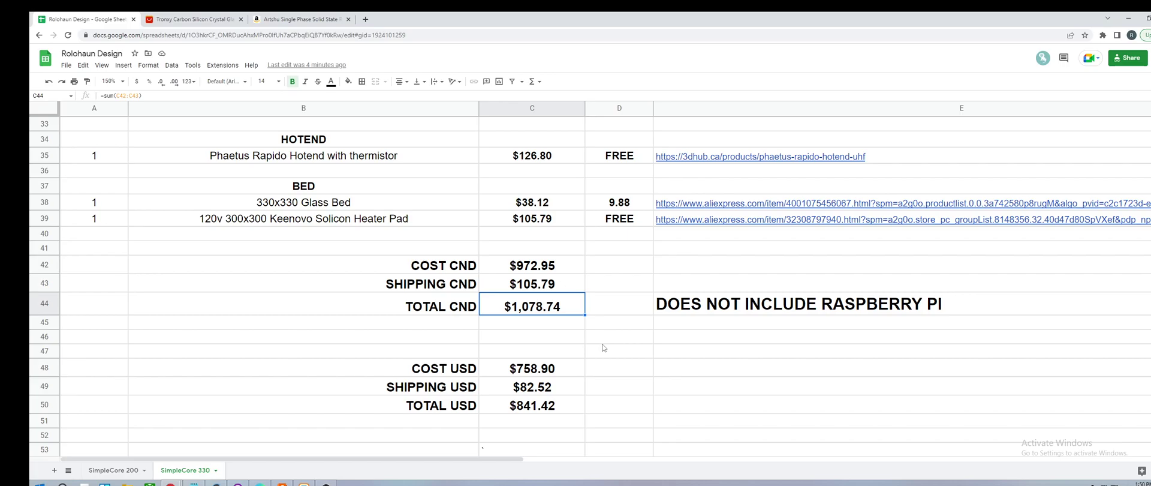
{"action": "left_click", "coordinate": [773, 296]}
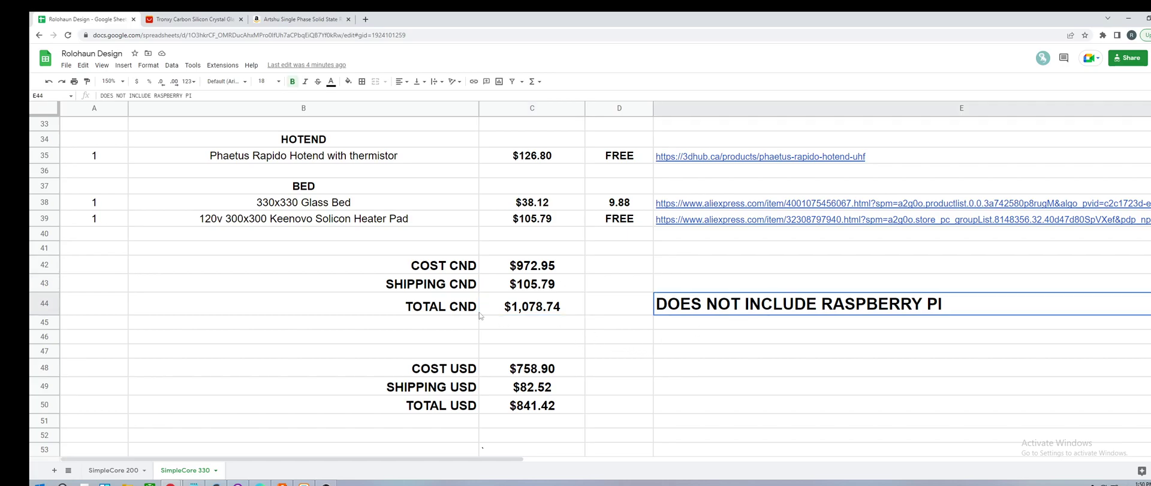
{"action": "left_click", "coordinate": [570, 304]}
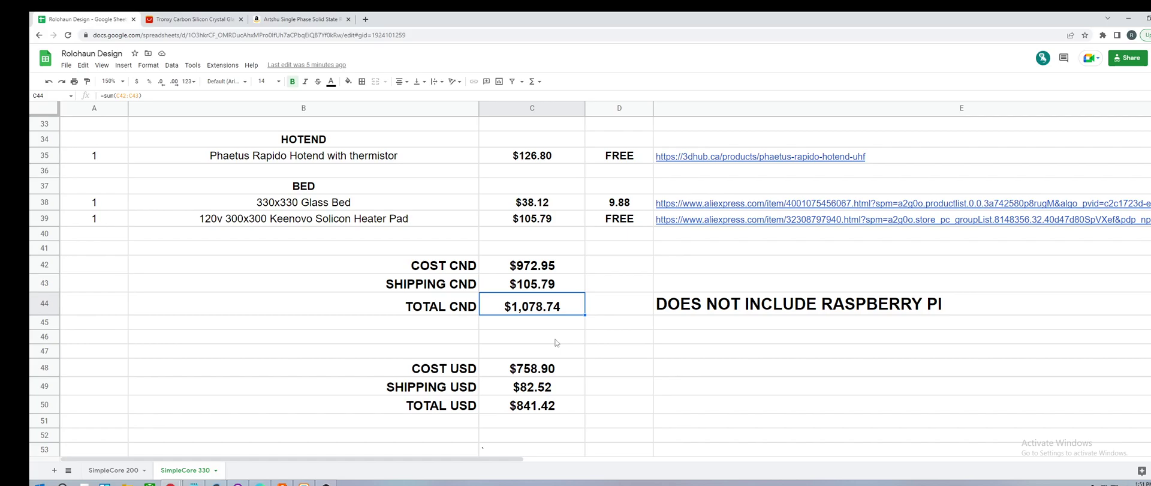
- Examine the USD cost, shipping and total cells in C48:C50 one by one
{"action": "left_click_drag", "start_coordinate": [561, 369], "coordinate": [569, 405]}
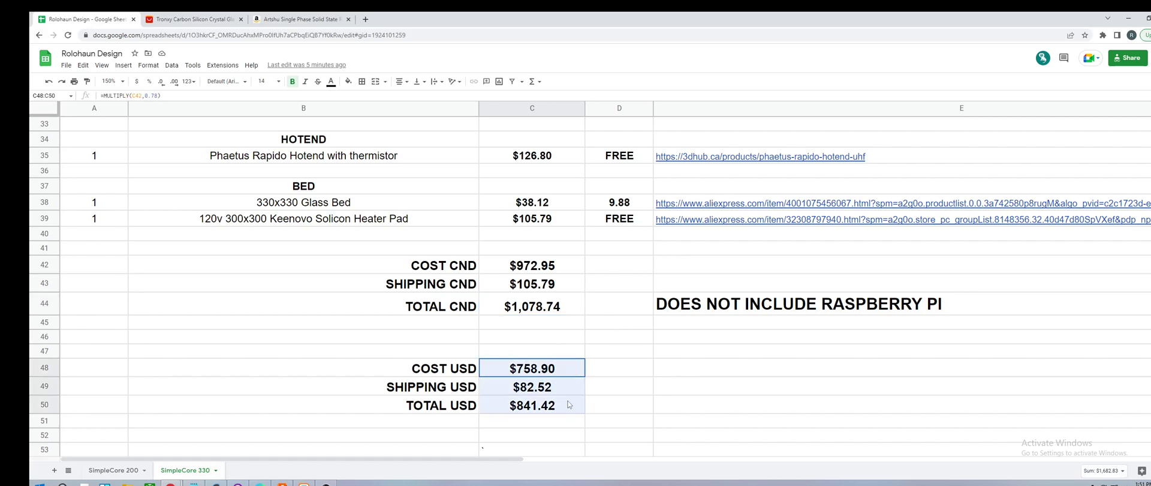
{"action": "left_click", "coordinate": [611, 384]}
{"action": "left_click", "coordinate": [531, 368]}
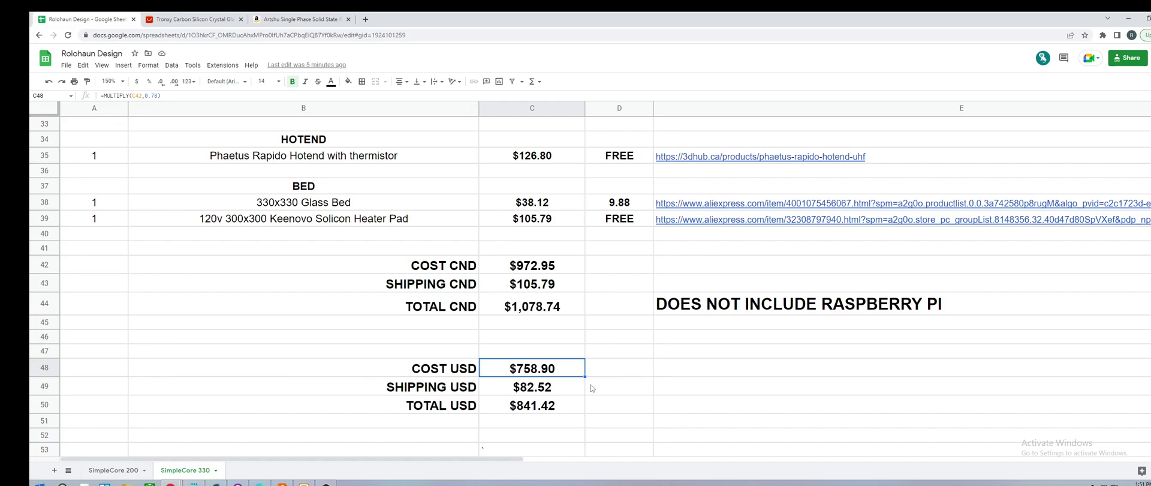
{"action": "left_click", "coordinate": [575, 391]}
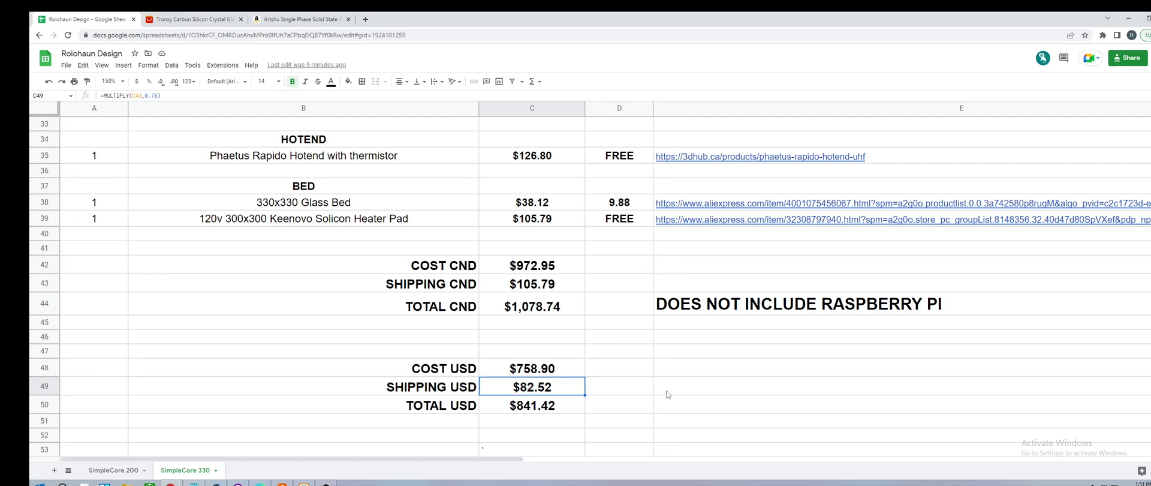
{"action": "left_click", "coordinate": [568, 373]}
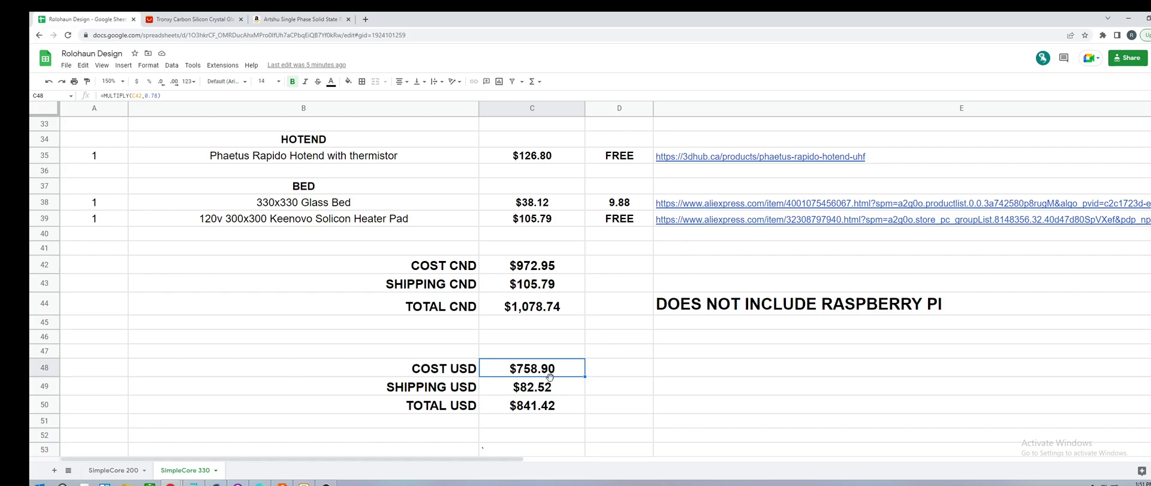
{"action": "left_click", "coordinate": [572, 410]}
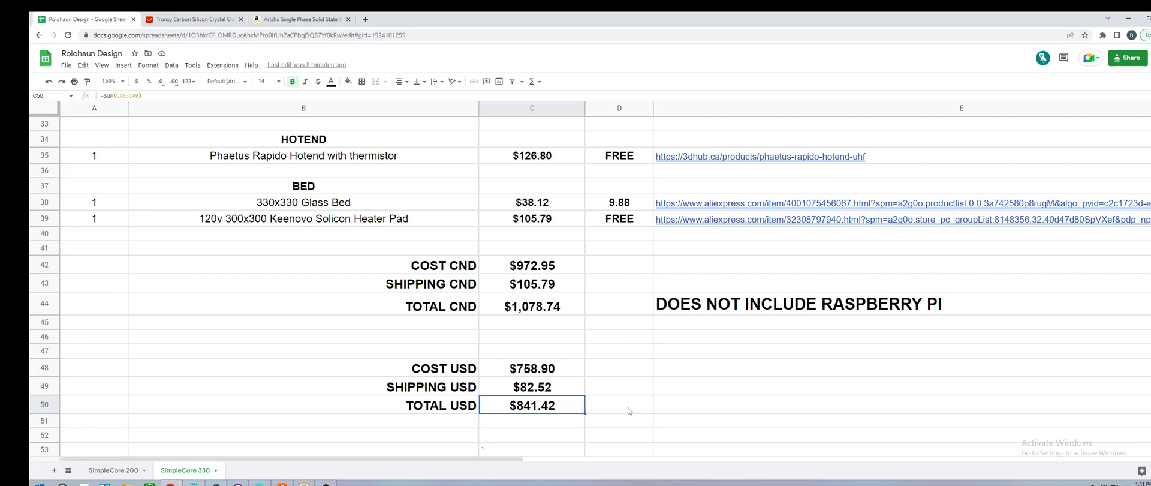
- Open the SimpleCore 200 sheet and review its 350mm extrusion, X linear rail, 220x220 Glass Bed and 200x200 heater pad entries
{"action": "left_click", "coordinate": [113, 470]}
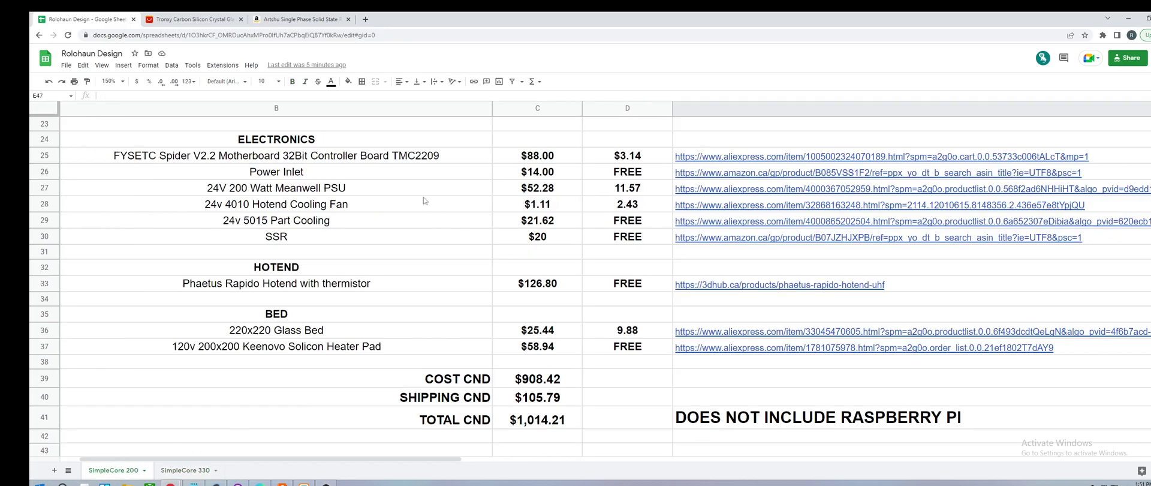
{"action": "scroll", "coordinate": [424, 197], "scroll_direction": "up", "scroll_amount": 8}
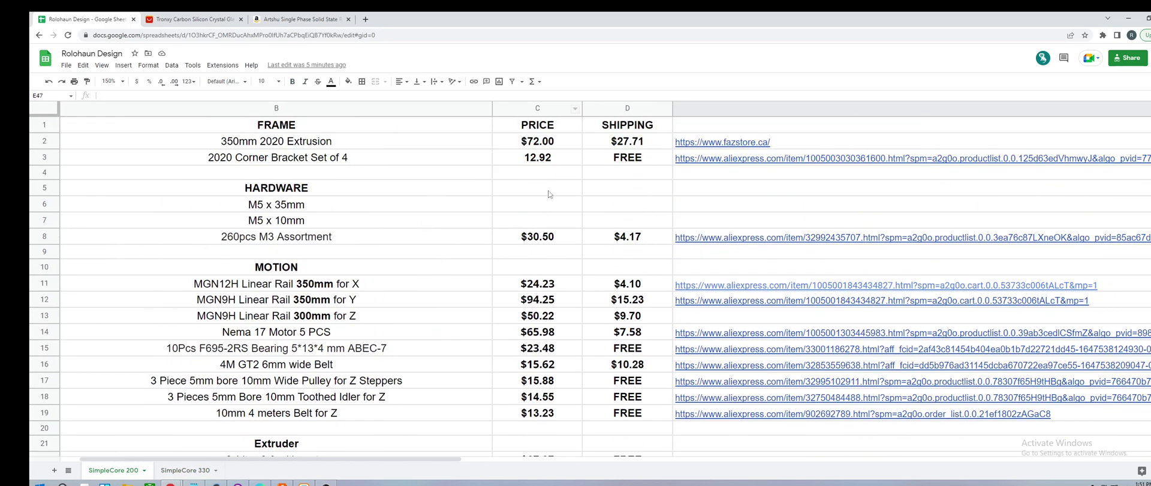
{"action": "left_click", "coordinate": [244, 146]}
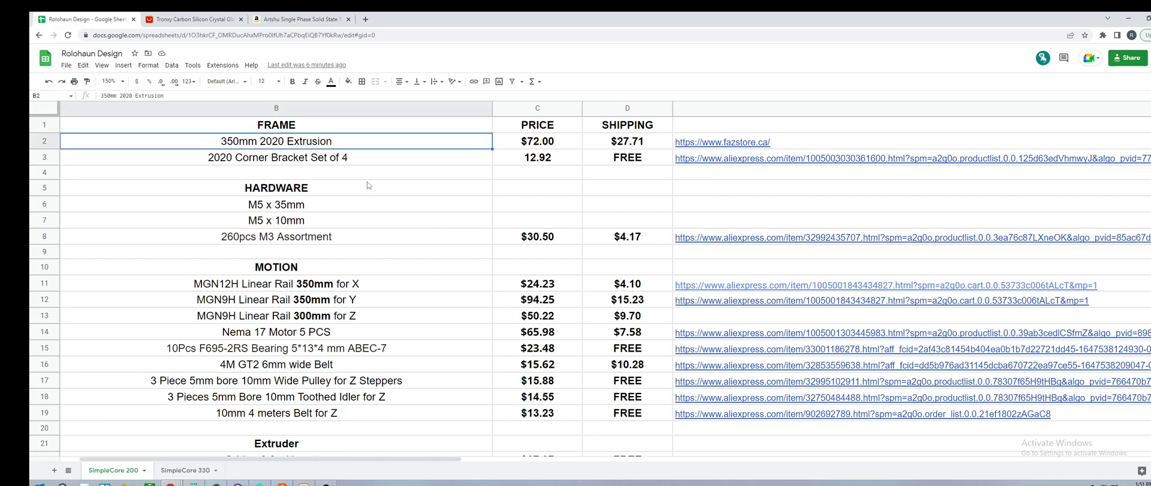
{"action": "scroll", "coordinate": [350, 239], "scroll_direction": "down", "scroll_amount": 1}
{"action": "left_click", "coordinate": [322, 255]}
{"action": "scroll", "coordinate": [475, 240], "scroll_direction": "down", "scroll_amount": 1}
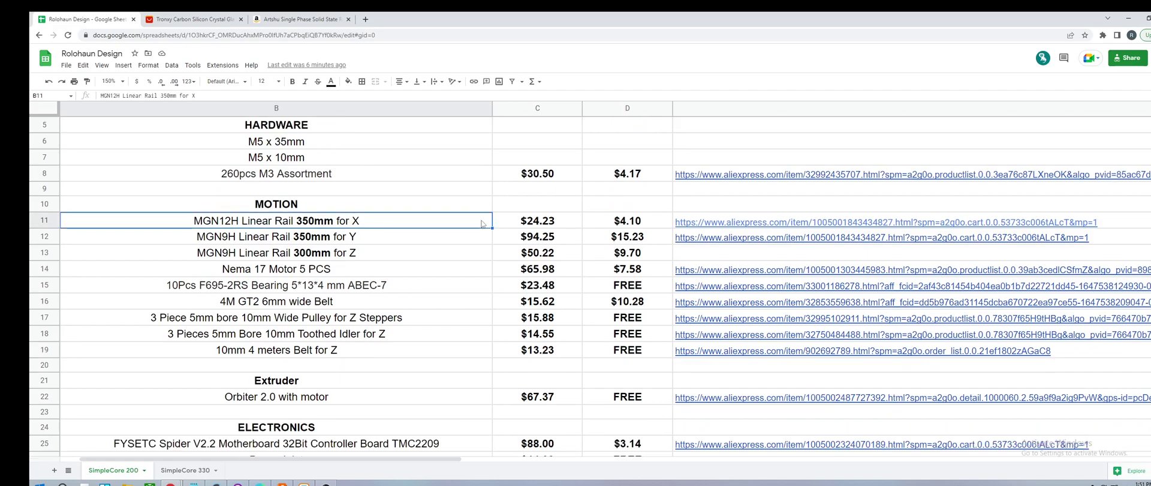
{"action": "scroll", "coordinate": [423, 198], "scroll_direction": "down", "scroll_amount": 5}
{"action": "left_click", "coordinate": [334, 332]}
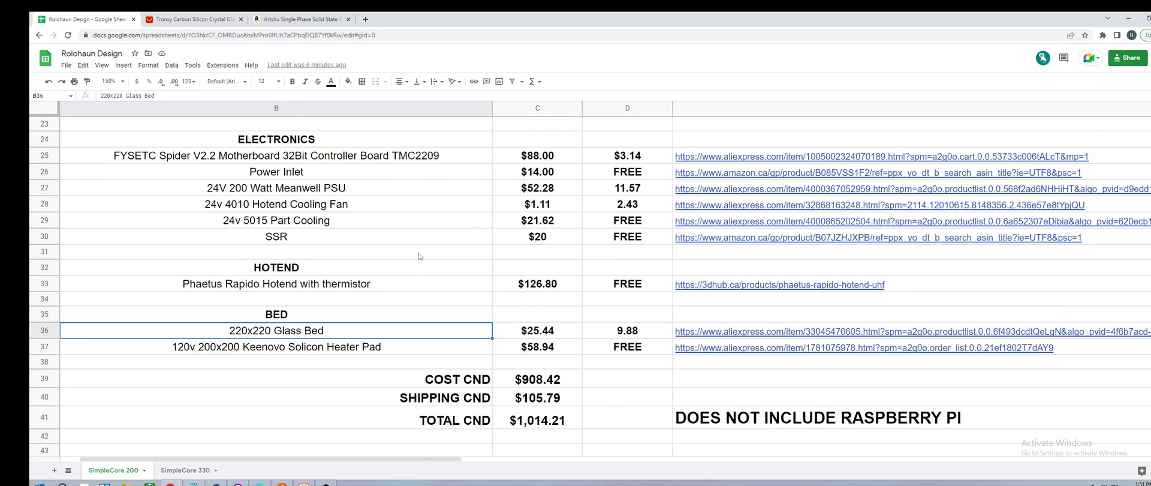
{"action": "left_click", "coordinate": [399, 345]}
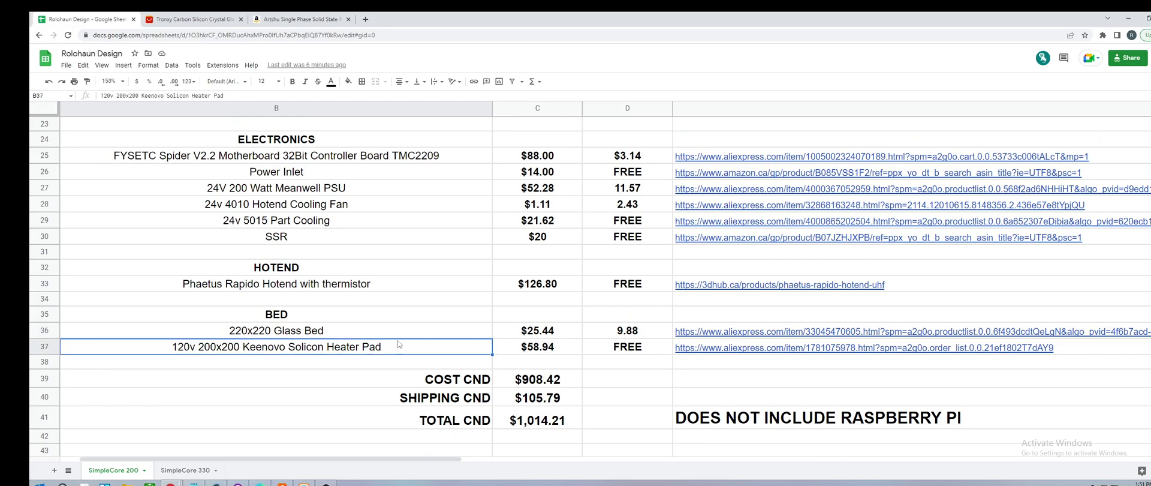
- Check the SimpleCore 200 sheet's Canadian total and compare it with the totals on the SimpleCore 330 sheet
{"action": "scroll", "coordinate": [503, 293], "scroll_direction": "down", "scroll_amount": 3}
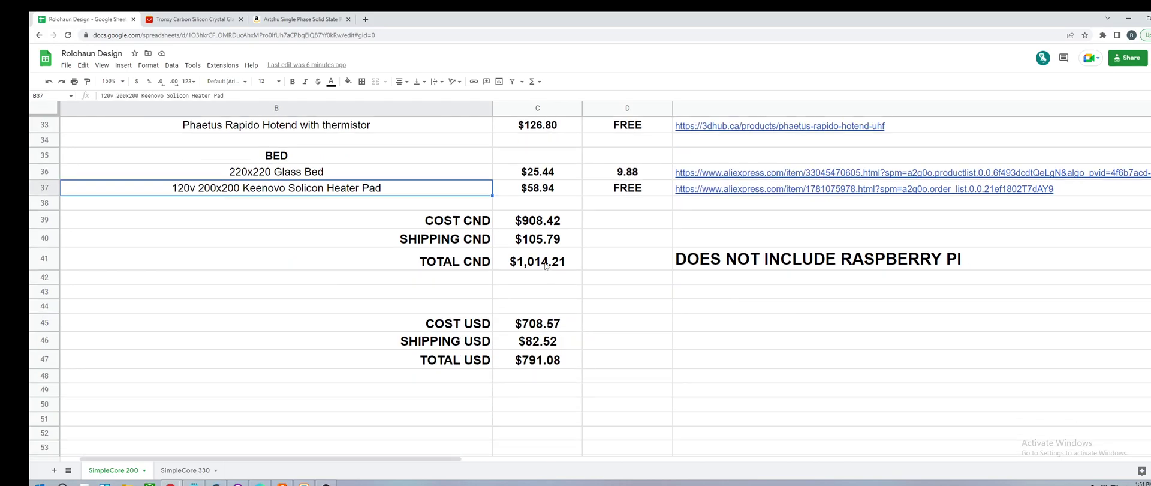
{"action": "left_click", "coordinate": [546, 266]}
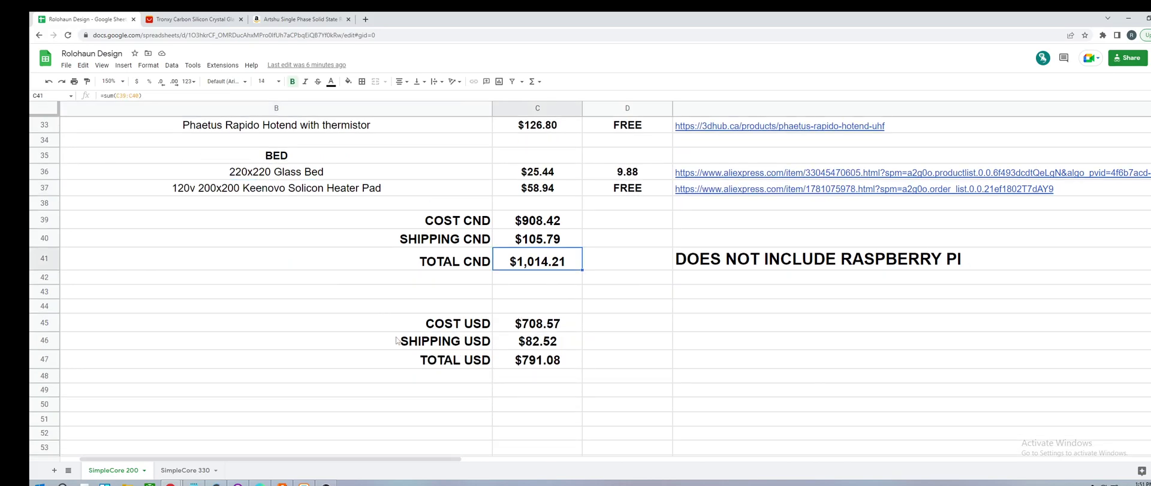
{"action": "left_click", "coordinate": [183, 469]}
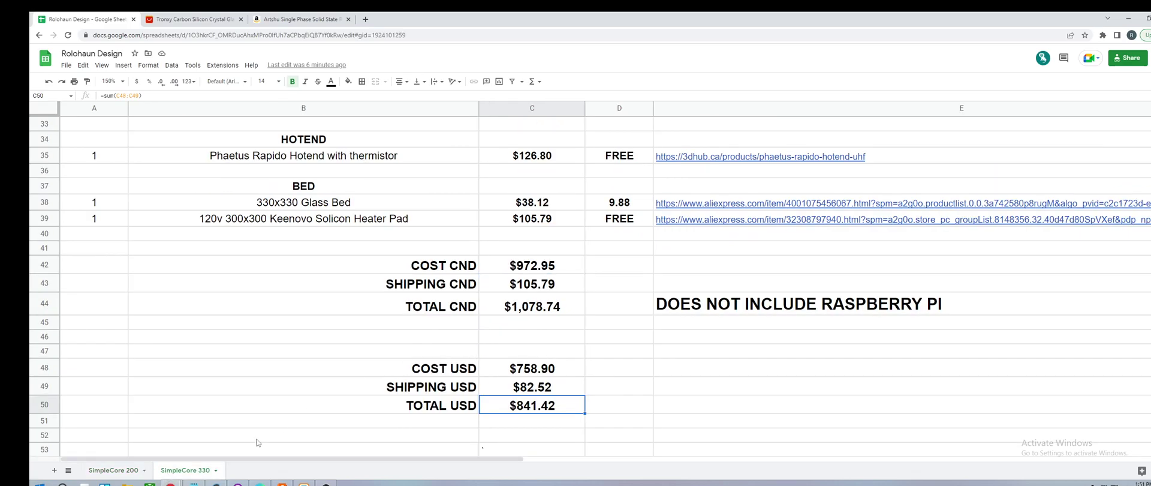
{"action": "left_click", "coordinate": [117, 470]}
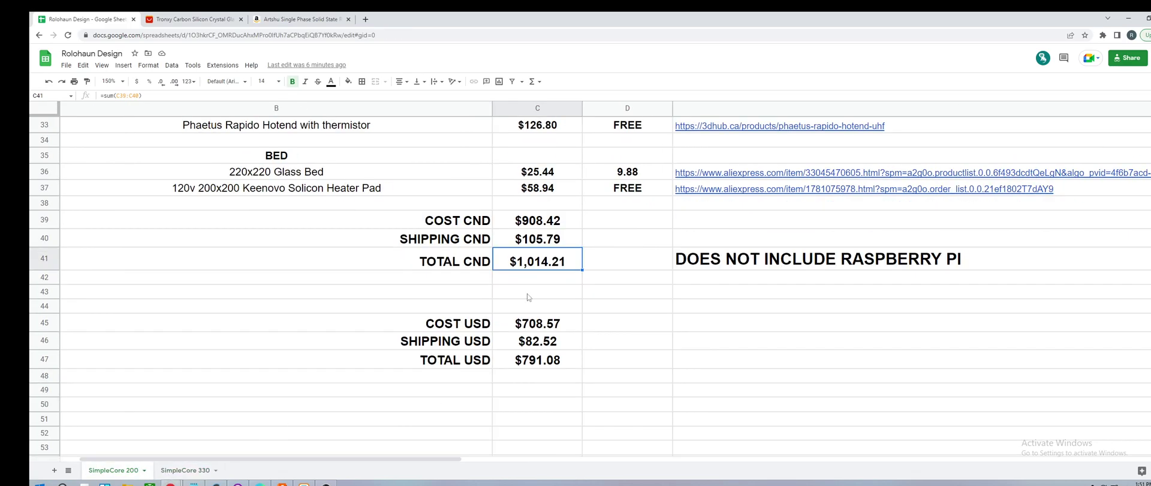
{"action": "left_click", "coordinate": [591, 323]}
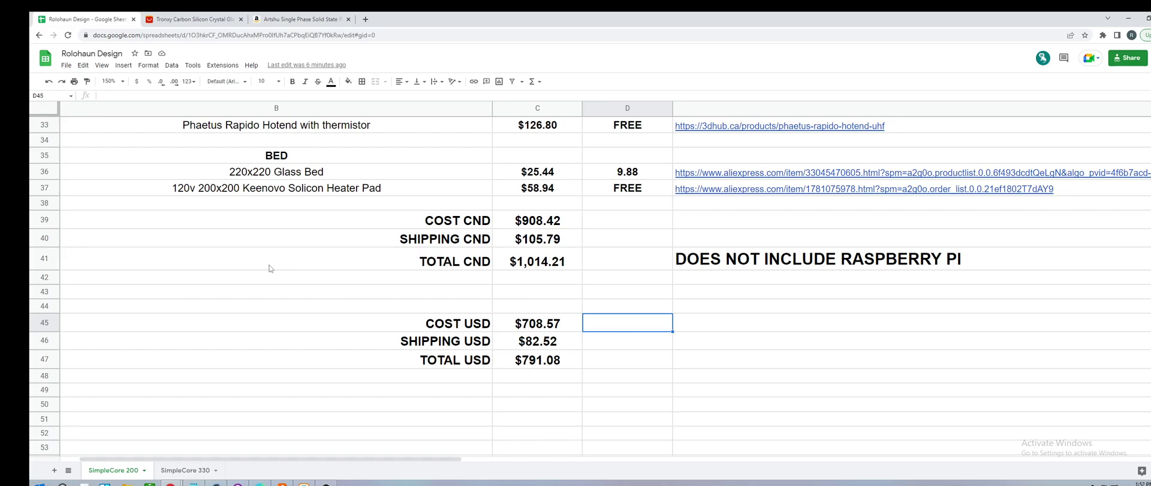
- Return to the SimpleCore 330 sheet, look over its motion and electronics parts again, and select the Canadian total in C44
{"action": "left_click", "coordinate": [186, 470]}
{"action": "scroll", "coordinate": [589, 324], "scroll_direction": "down", "scroll_amount": 1}
{"action": "scroll", "coordinate": [600, 323], "scroll_direction": "up", "scroll_amount": 1}
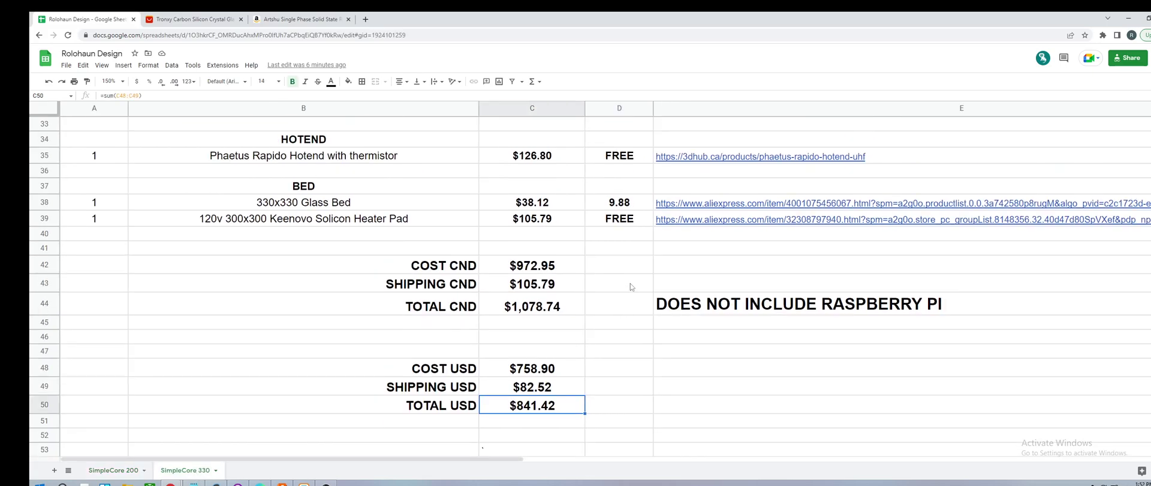
{"action": "scroll", "coordinate": [631, 283], "scroll_direction": "up", "scroll_amount": 7}
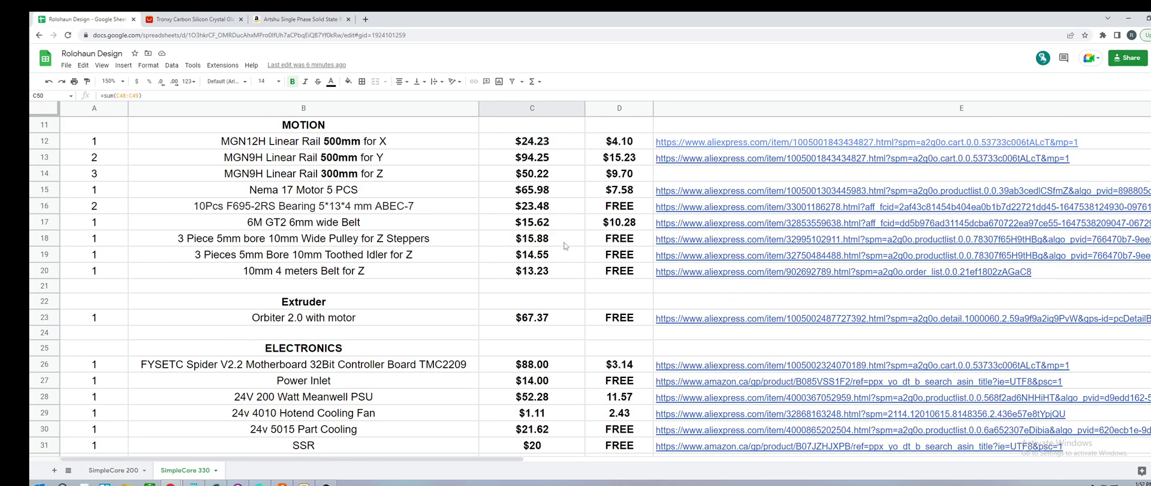
{"action": "scroll", "coordinate": [570, 245], "scroll_direction": "down", "scroll_amount": 7}
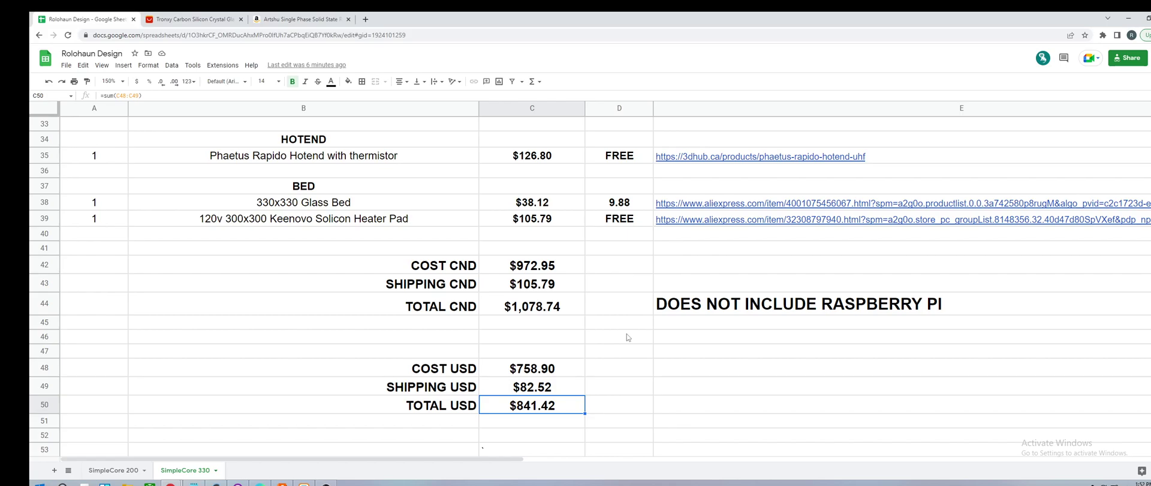
{"action": "left_click", "coordinate": [572, 316]}
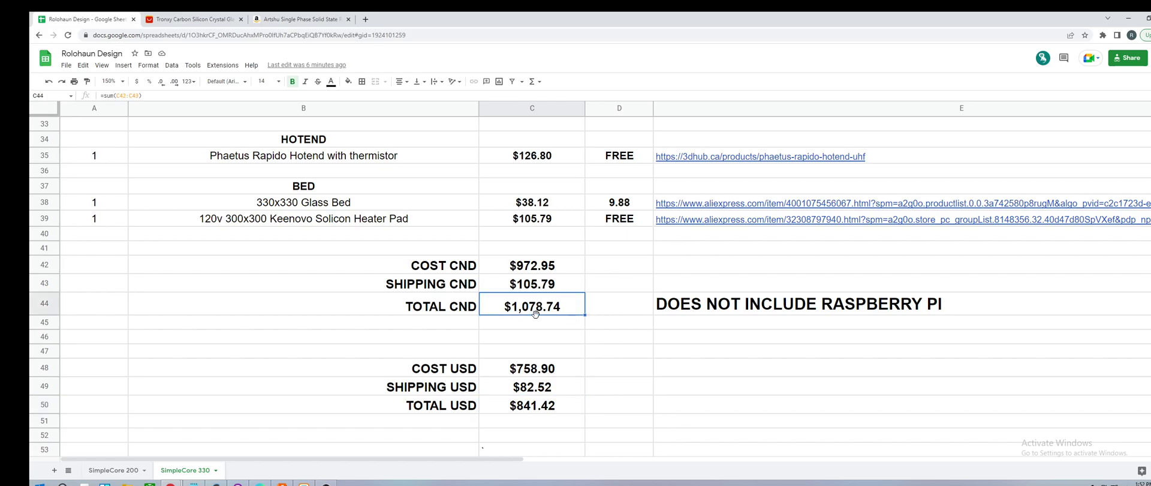